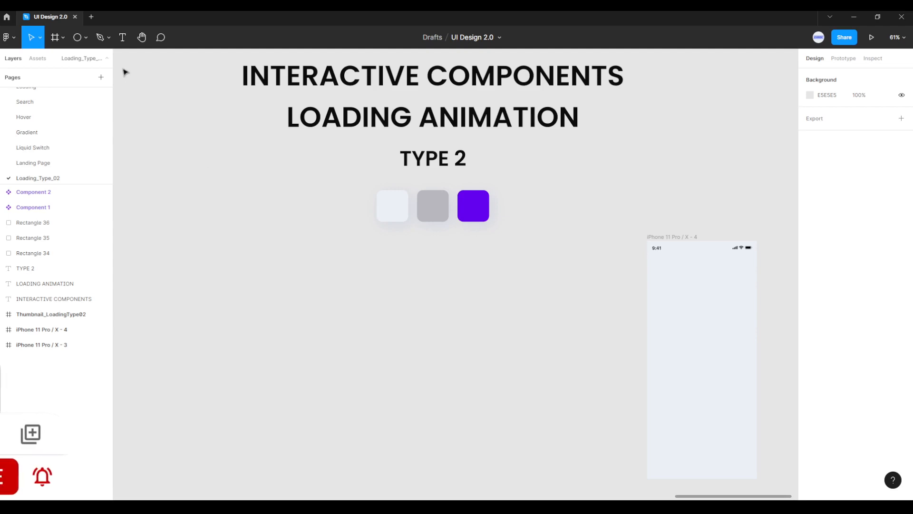
Step: Draw a circle in the empty area below the color swatches and set its size to 102 × 102
left_click(82, 37)
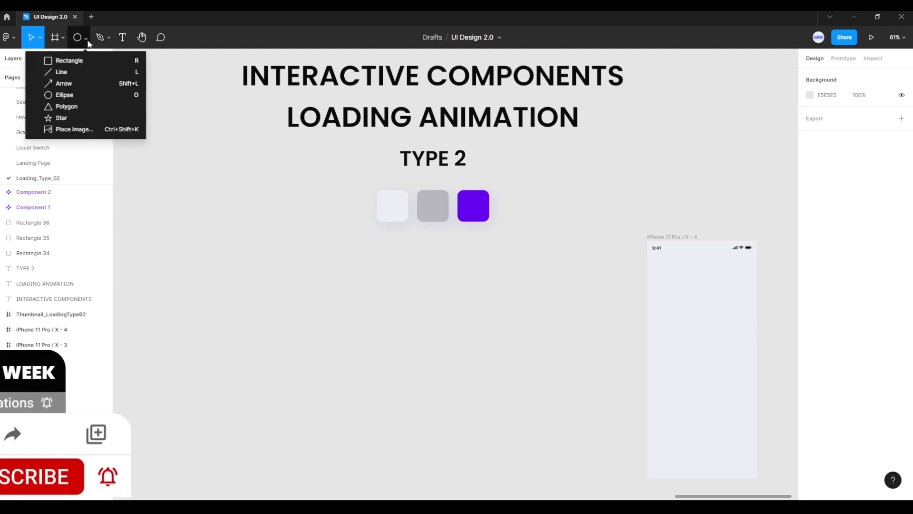
left_click(64, 95)
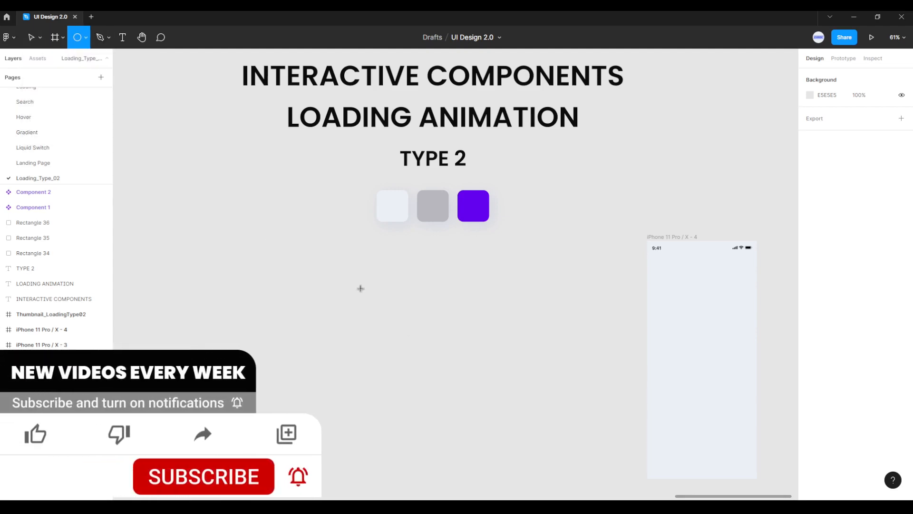
left_click_drag(360, 287, 421, 348)
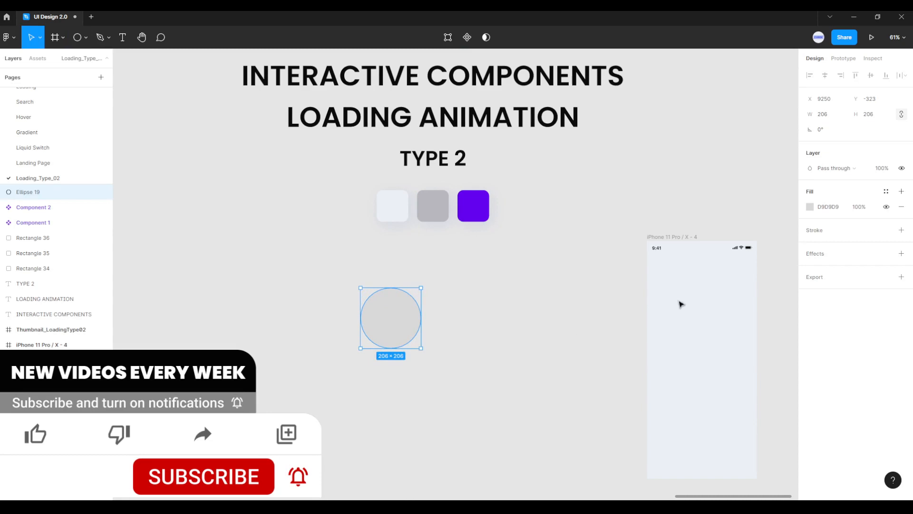
left_click(831, 115)
key("Return")
scroll(494, 318, "up", 5)
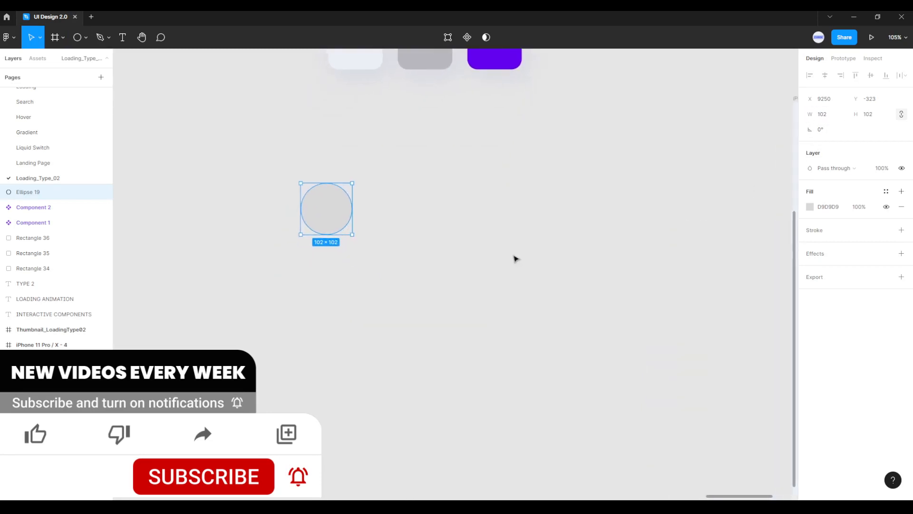
scroll(524, 262, "up", 1)
left_click_drag(338, 207, 395, 211)
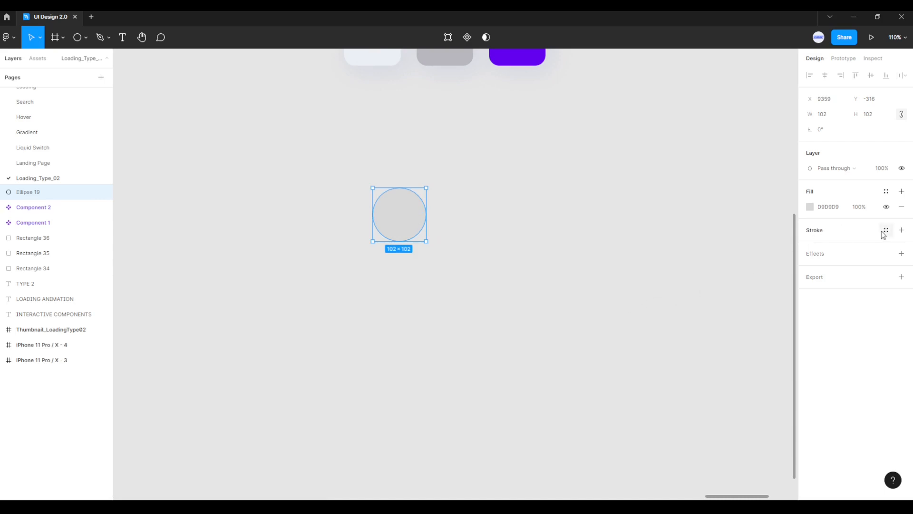
Step: Give the large circle a black inside stroke of 1 and remove its fill
left_click(902, 229)
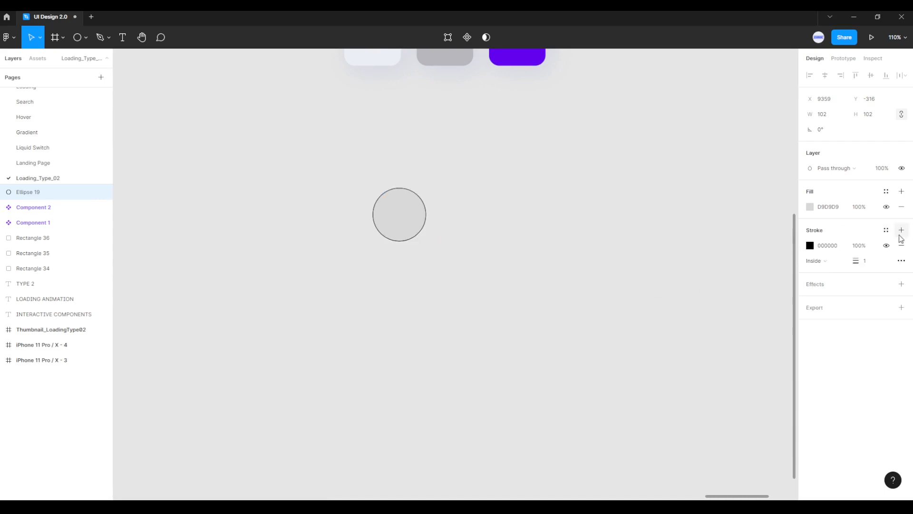
left_click(901, 206)
left_click(520, 331)
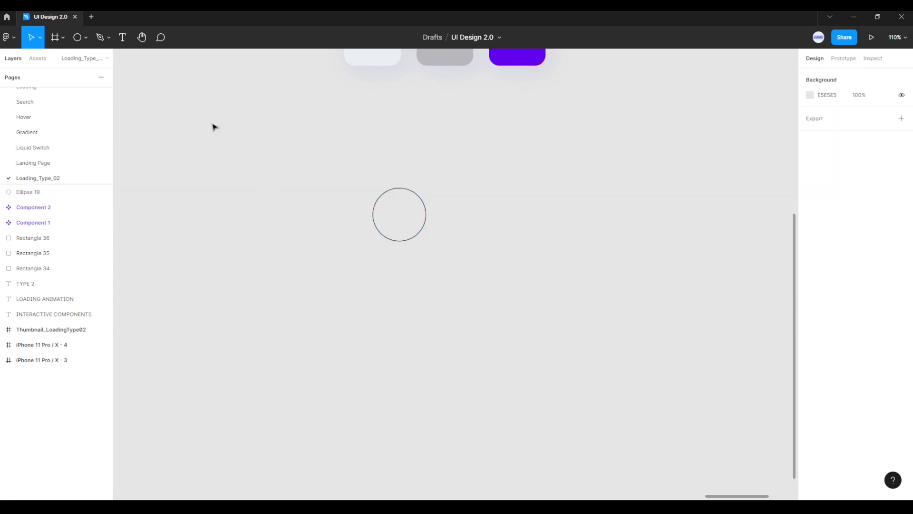
Step: Draw a small circle beside the large outlined circle and set its size to 25 × 25
left_click(77, 37)
left_click(86, 37)
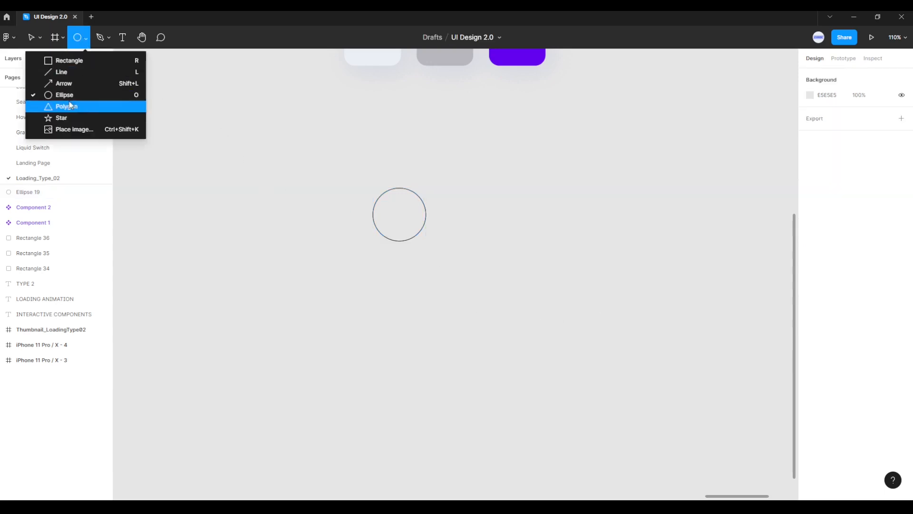
left_click(64, 98)
left_click_drag(474, 205, 489, 221)
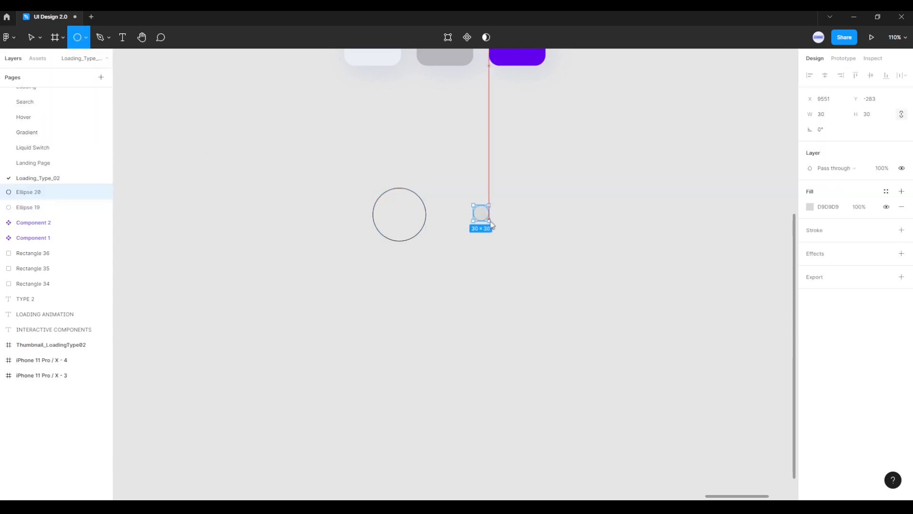
left_click(828, 118)
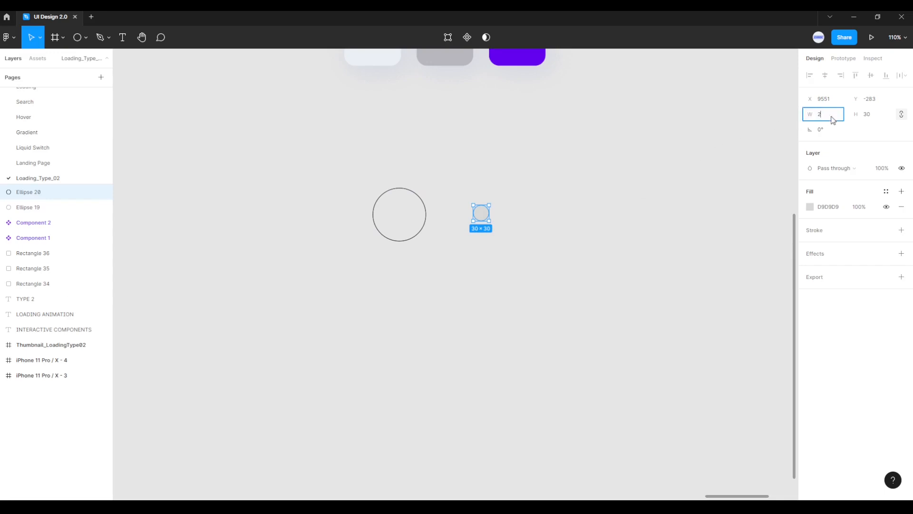
type("25")
key("Return")
Step: Fill the small circle with the gray B7B7BE sampled from the middle color swatch
scroll(478, 116, "up", 2)
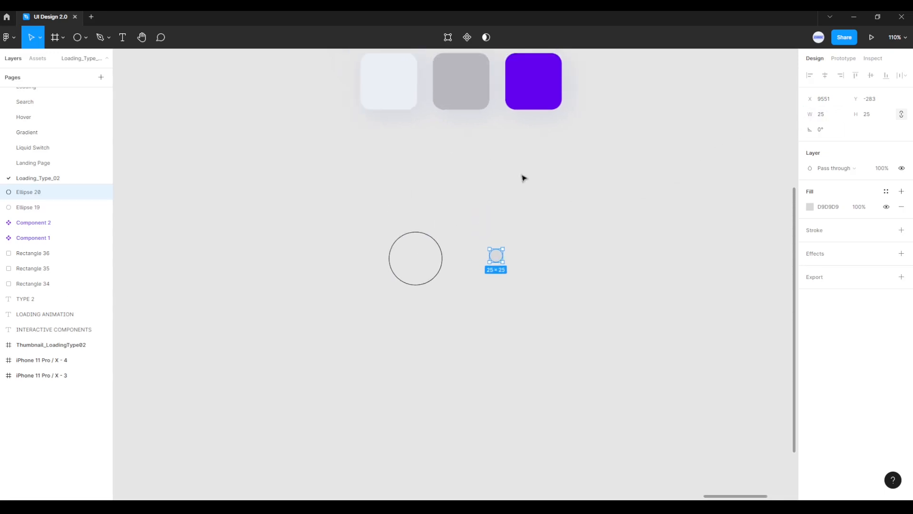
left_click(811, 209)
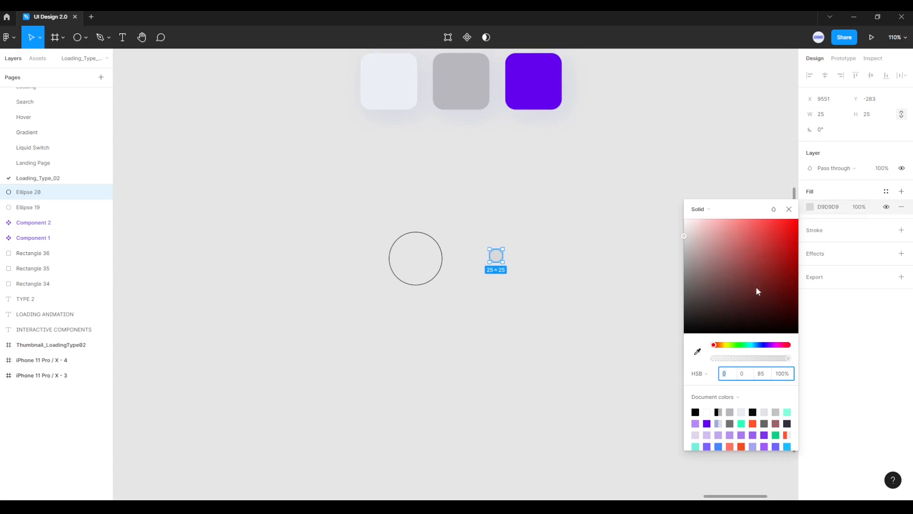
left_click(697, 352)
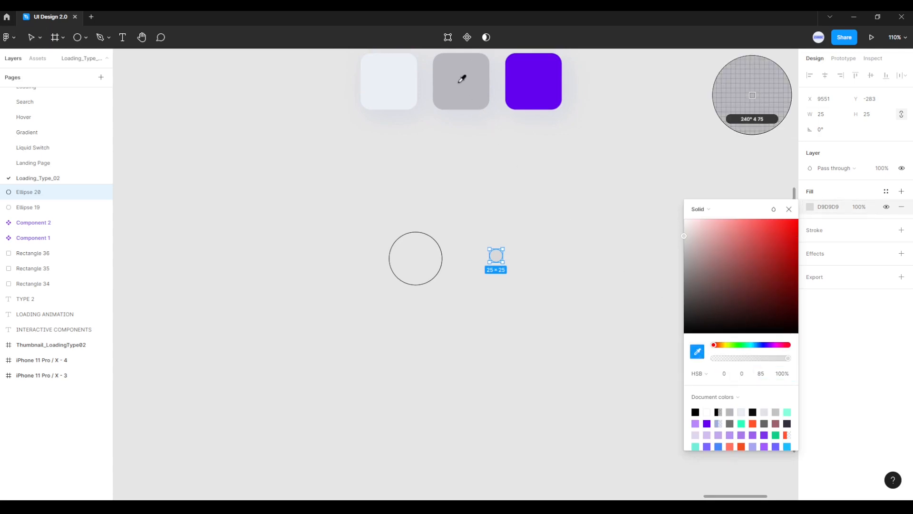
left_click(463, 78)
Step: Center the gray dot on the outlined circle's right edge and duplicate it onto the circle's top, left and bottom points
left_click_drag(498, 252, 445, 261)
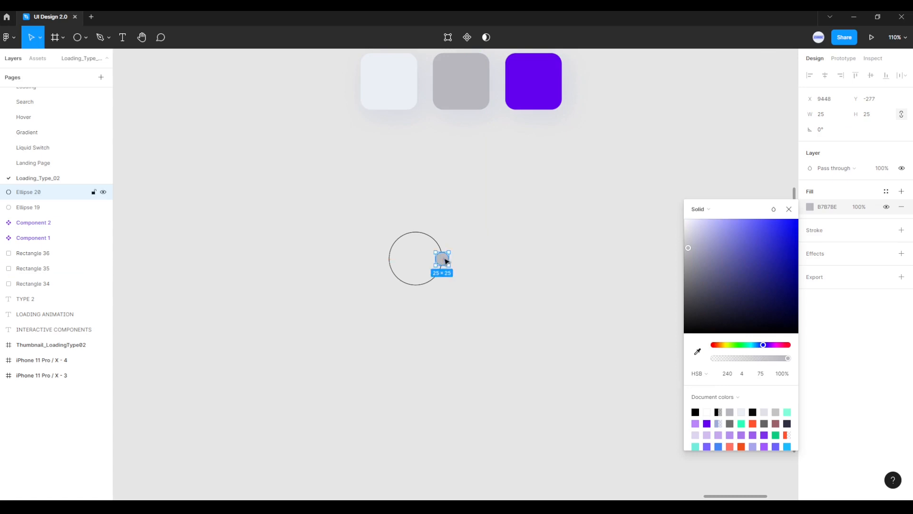
scroll(445, 261, "up", 5)
scroll(499, 264, "left", 5)
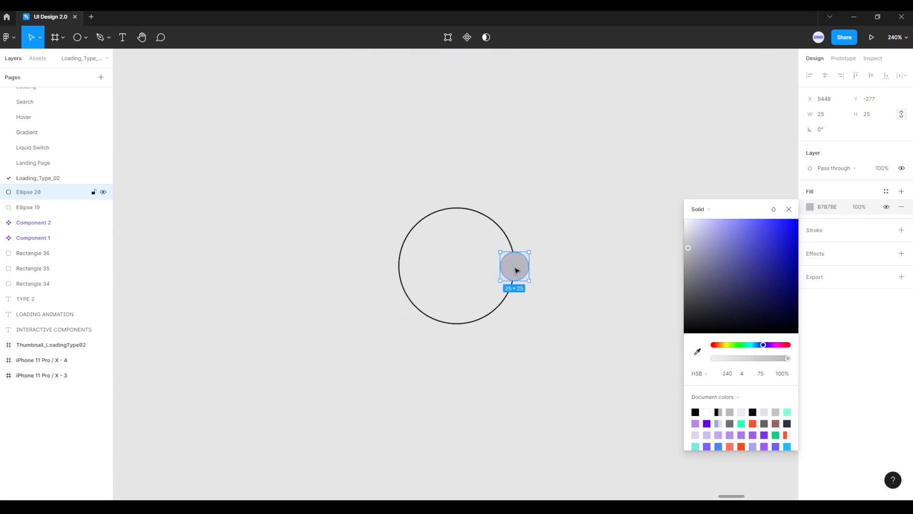
left_click_drag(515, 267, 460, 323)
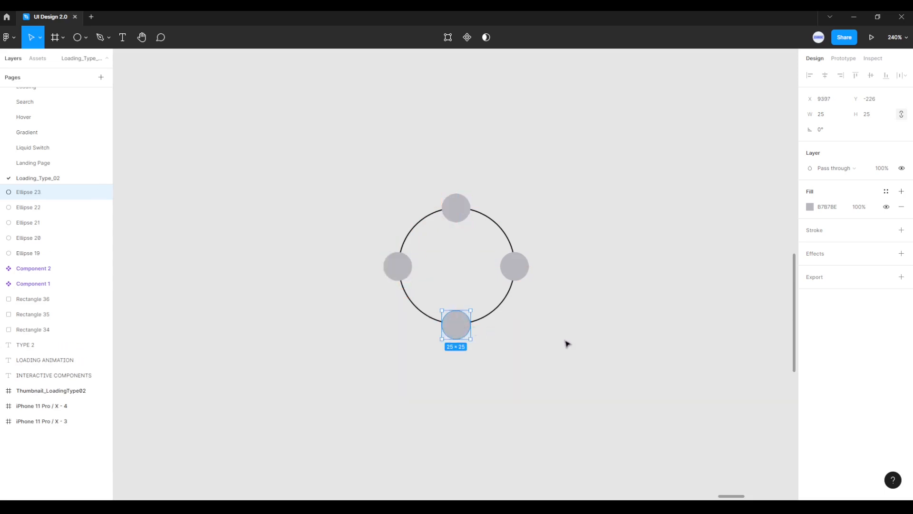
Step: Copy all four gray dots, paste them, and align the pasted set exactly over the originals on the circle
left_click(396, 268, "shift")
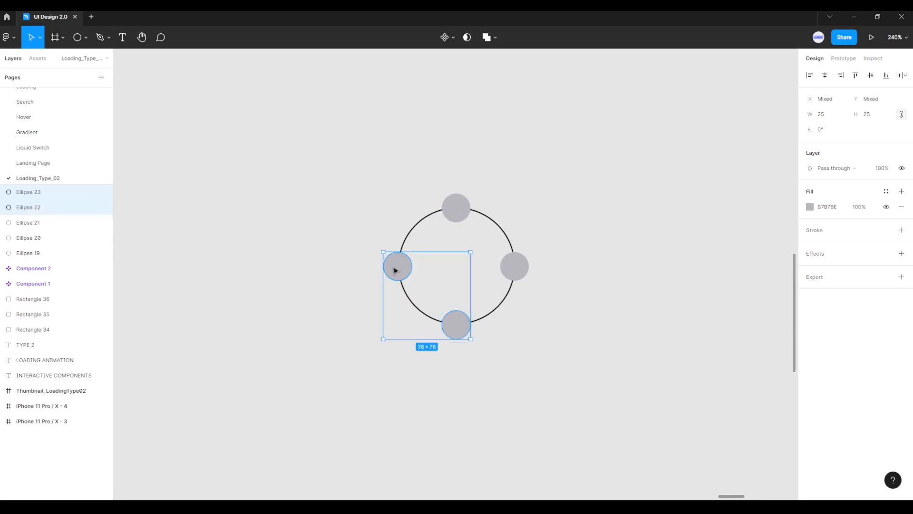
left_click(459, 207, "shift")
left_click(517, 270, "shift")
right_click(514, 268)
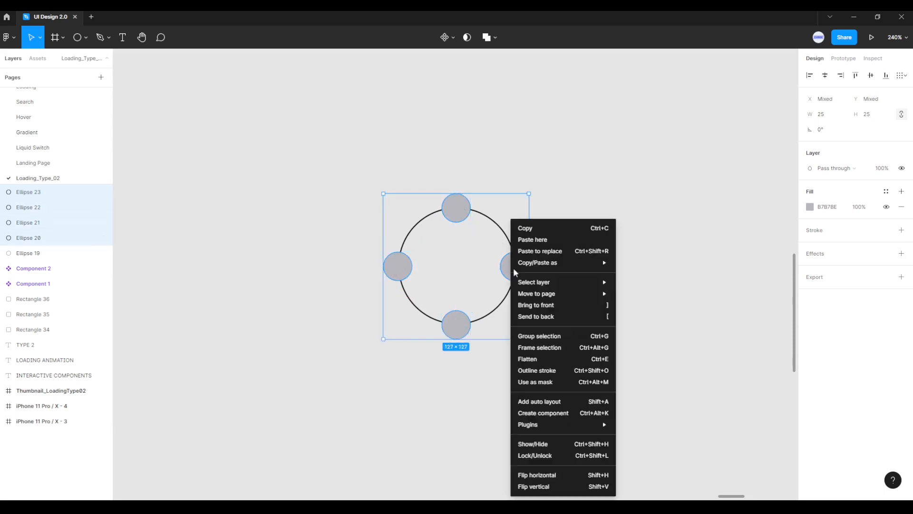
left_click(527, 230)
right_click(545, 275)
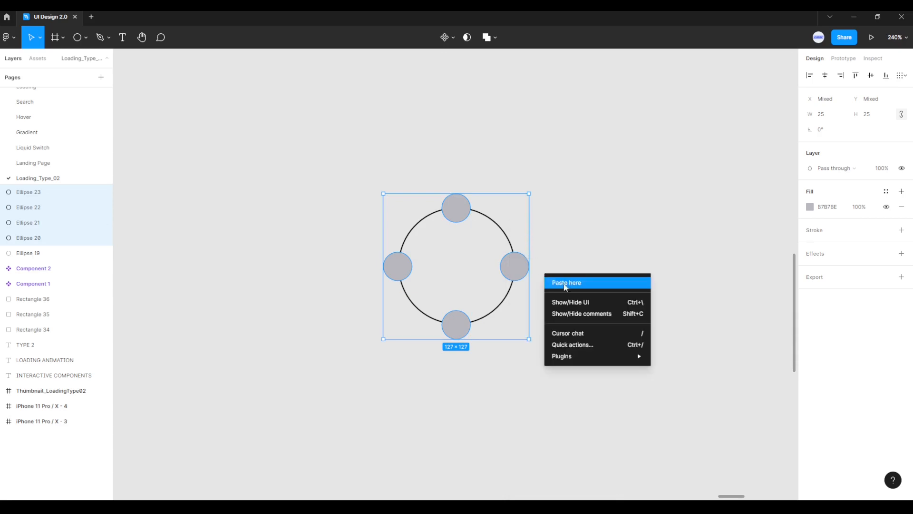
left_click(567, 283)
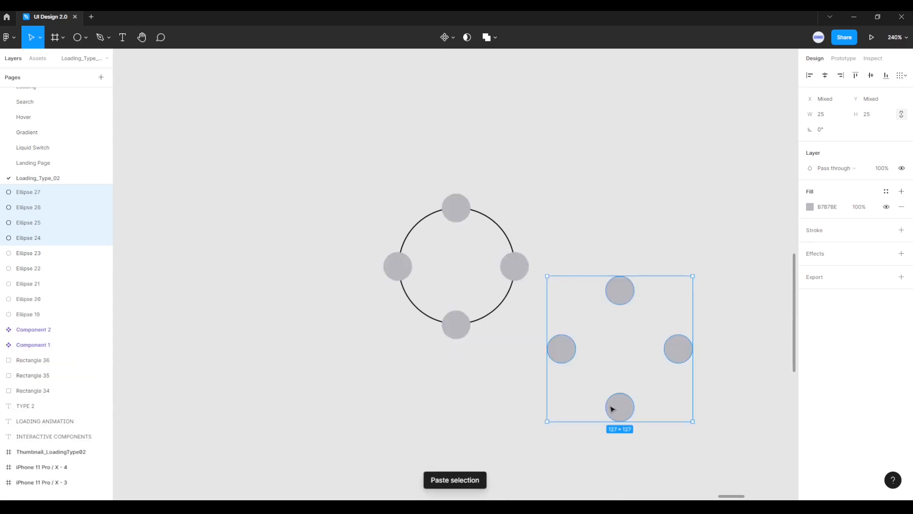
mouse_move(617, 409)
left_mouse_down()
mouse_move(494, 336)
mouse_move(463, 322)
mouse_move(454, 330)
left_mouse_up()
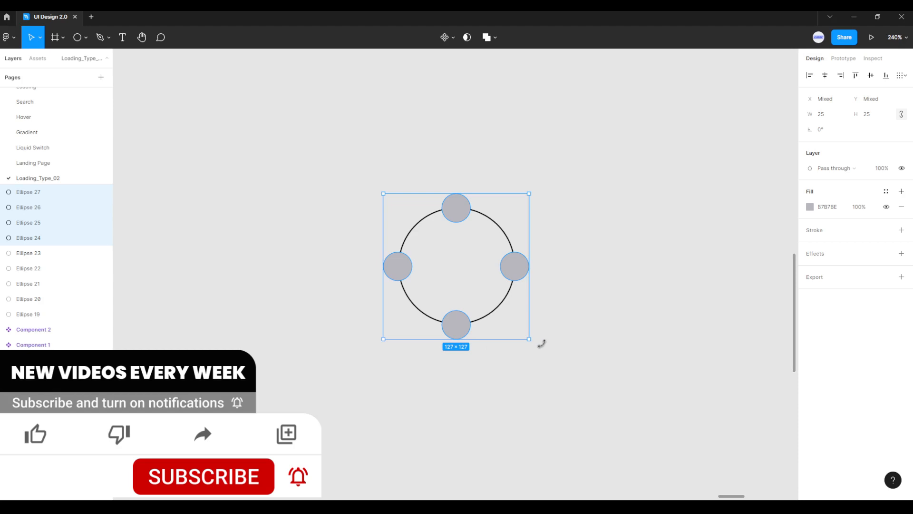
Step: Rotate the four pasted dots 45° around the circle and delete the outlined guide circle
left_click_drag(540, 342, 587, 279)
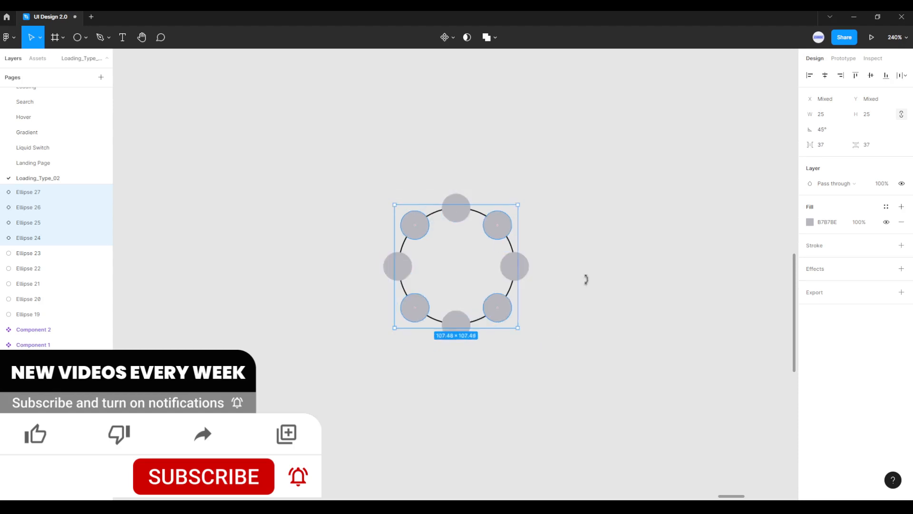
left_click(594, 353)
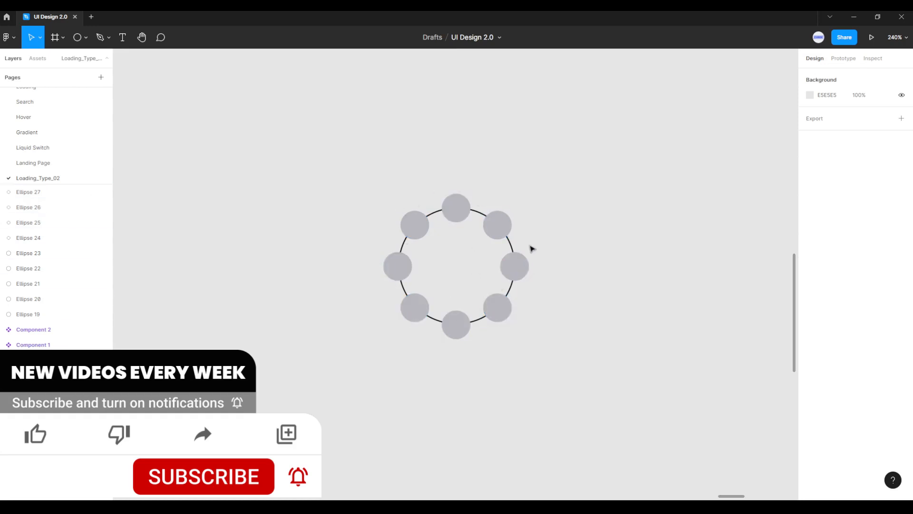
left_click(511, 244)
key("Delete")
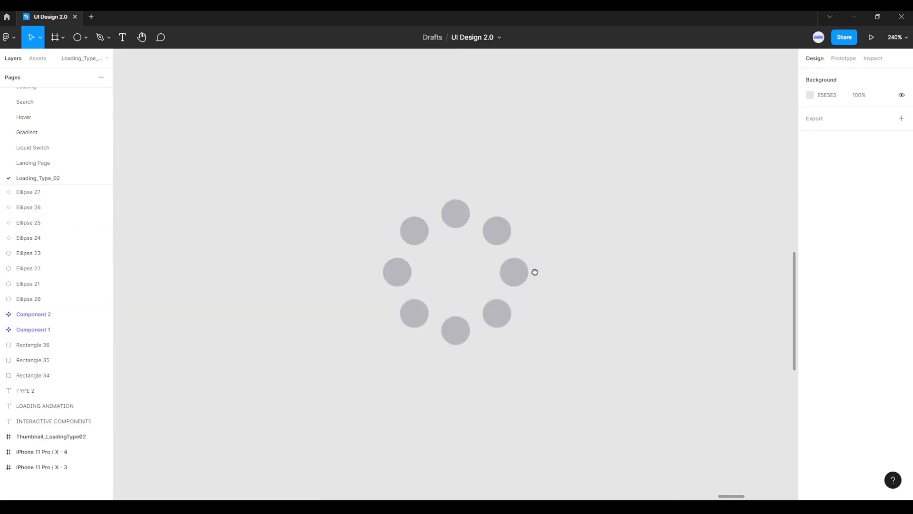
Step: Fill the bottom dot of the ring with the purple 6300EE sampled from the purple swatch
left_click_drag(535, 272, 491, 345)
left_click(425, 419)
scroll(556, 285, "down", 2)
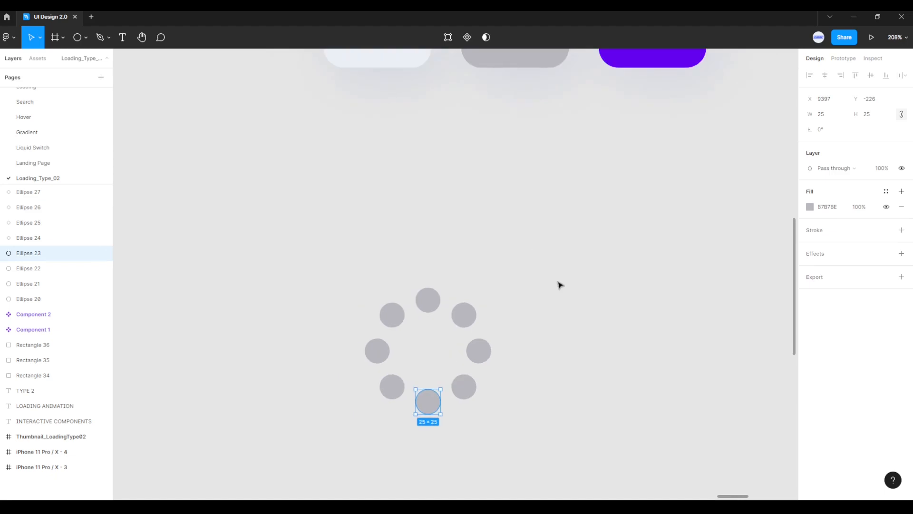
scroll(544, 308, "up", 2)
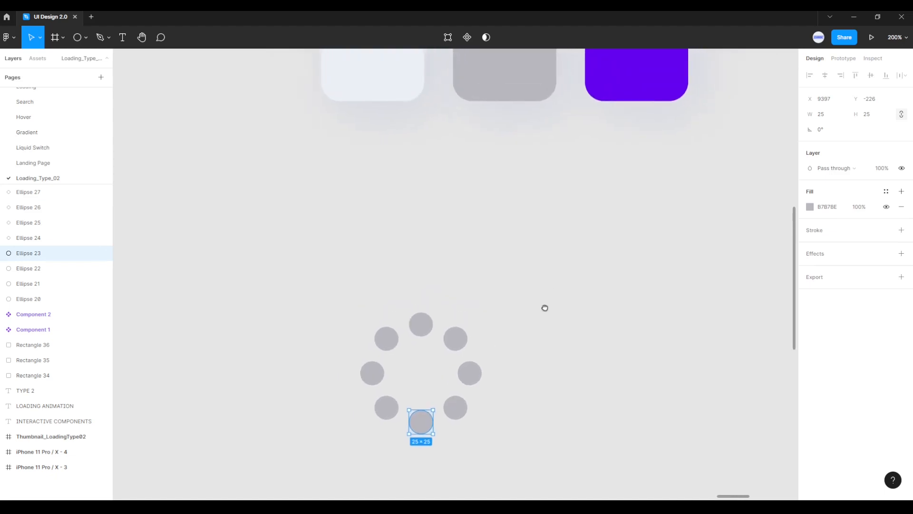
left_click(811, 207)
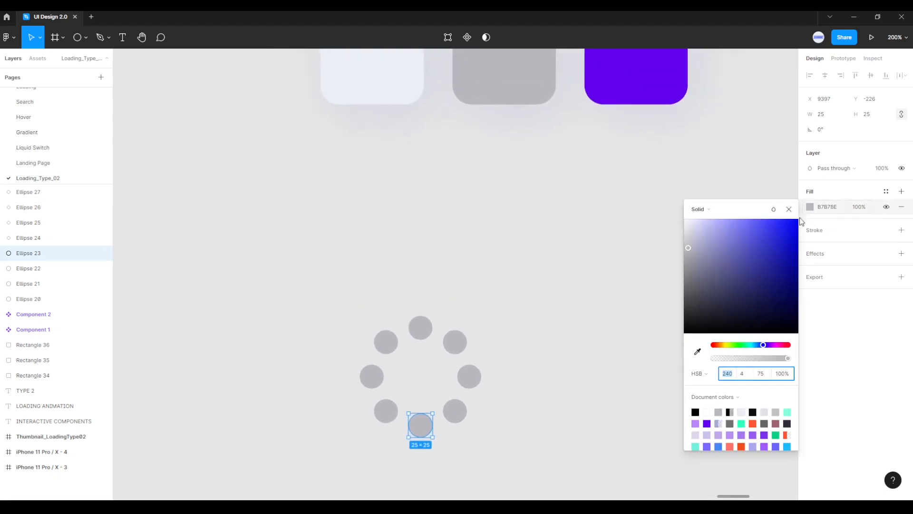
left_click(698, 352)
left_click(627, 62)
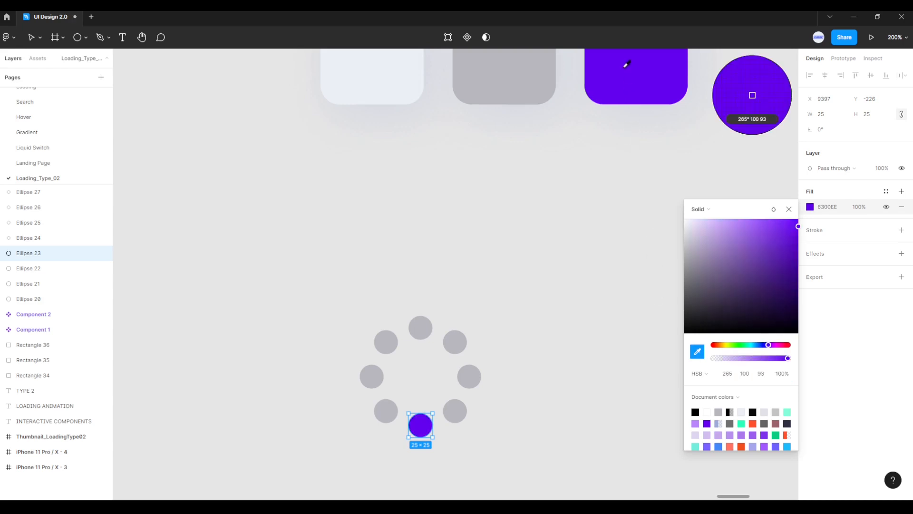
Step: Fill the ring's lower-right dot with the bottom dot's purple and set its HSB saturation to 80
left_click(458, 417)
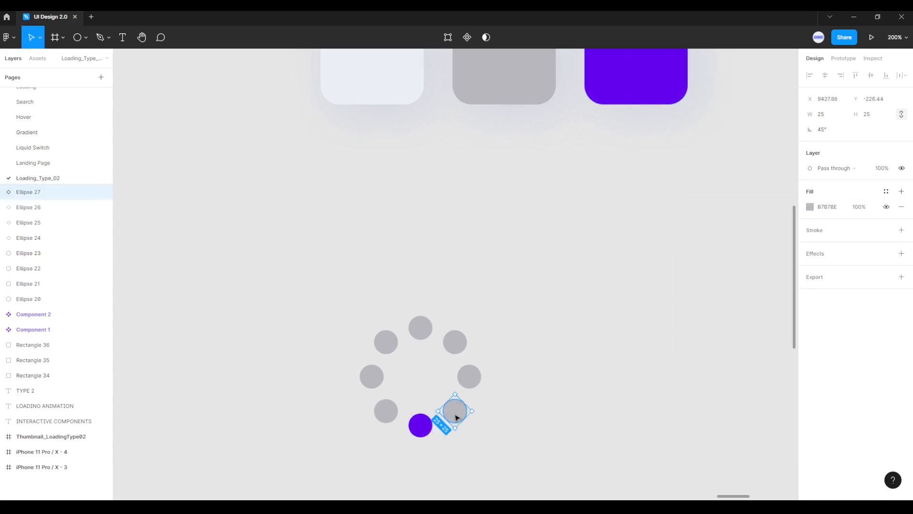
left_click(810, 207)
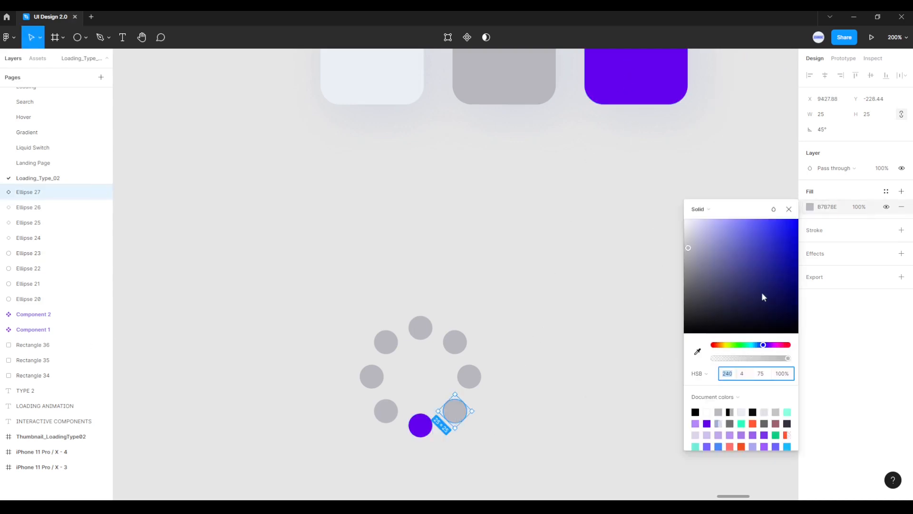
left_click(698, 351)
left_click(423, 424)
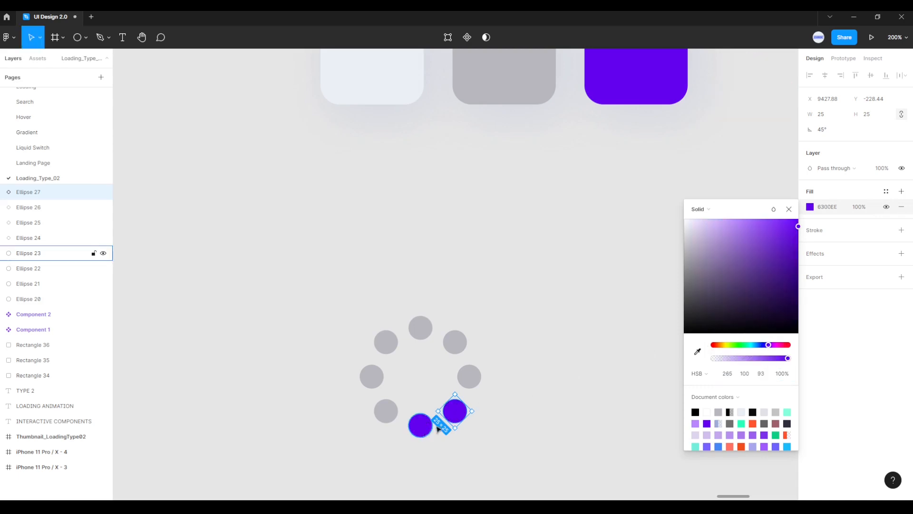
left_click(700, 376)
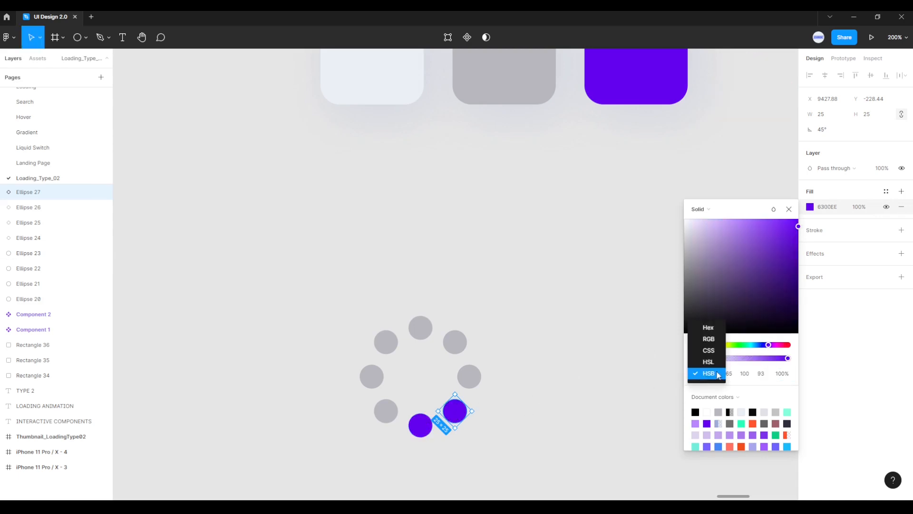
left_click(705, 375)
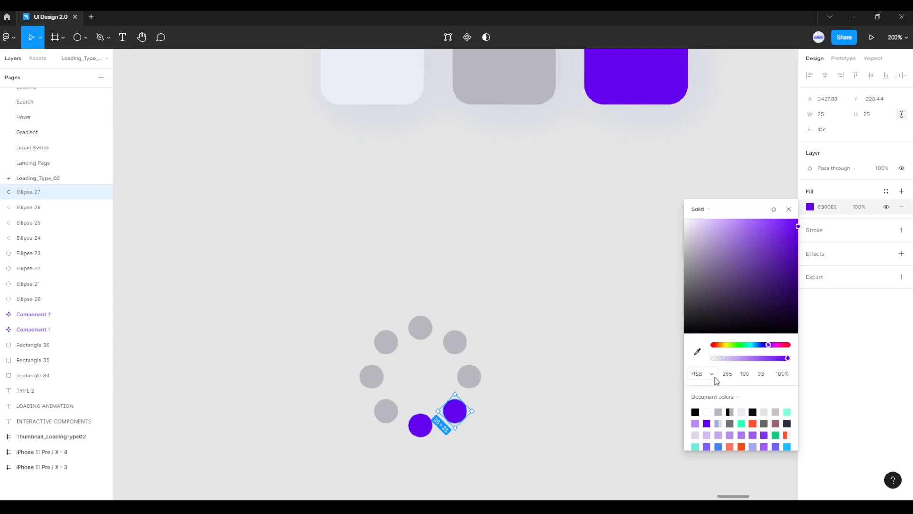
left_click(743, 376)
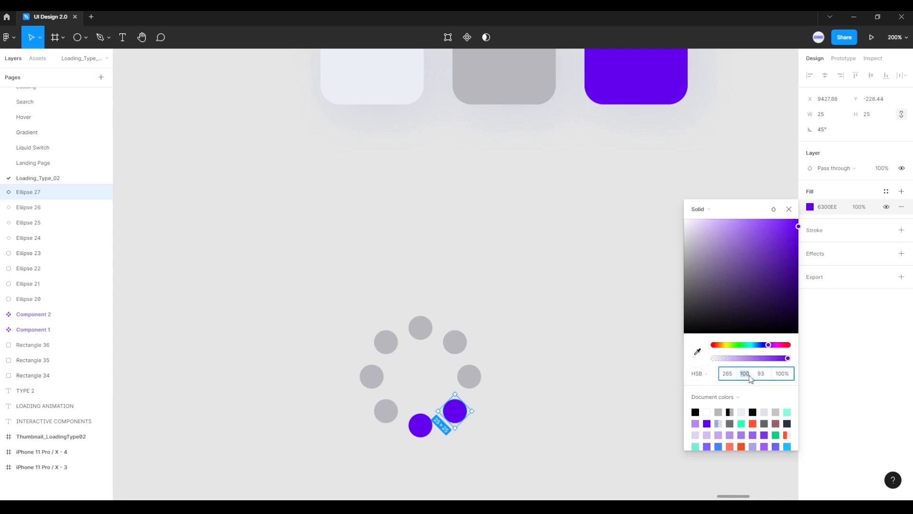
key("Return")
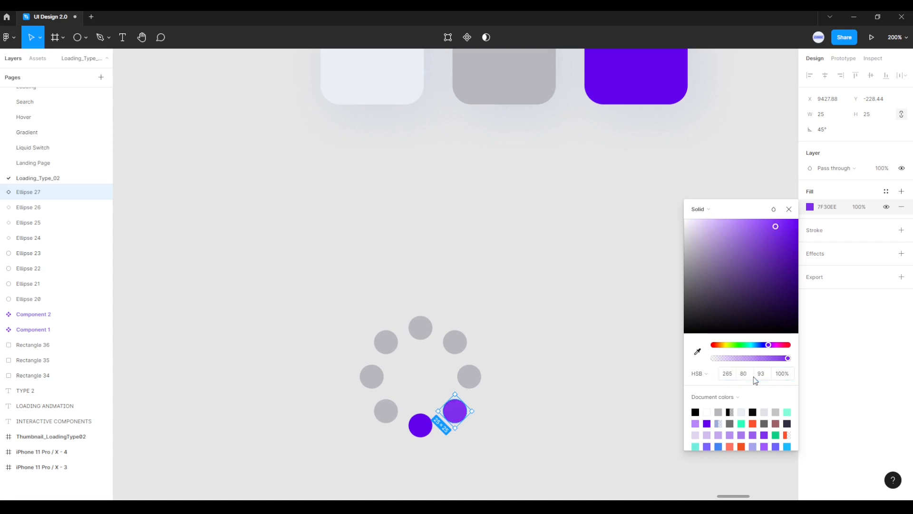
Step: Fill the ring's right dot with the color sampled from the lower-right dot and set its HSB saturation to 60
left_click(471, 380)
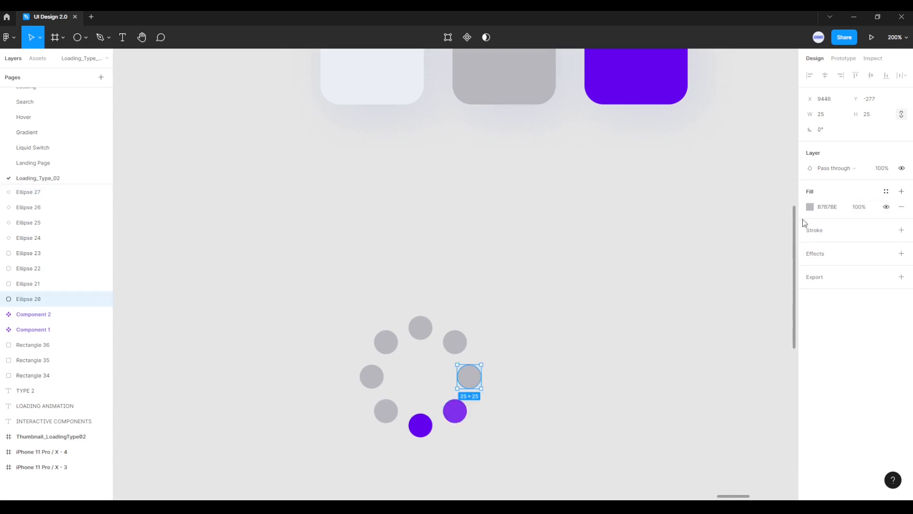
left_click(810, 207)
left_click(698, 351)
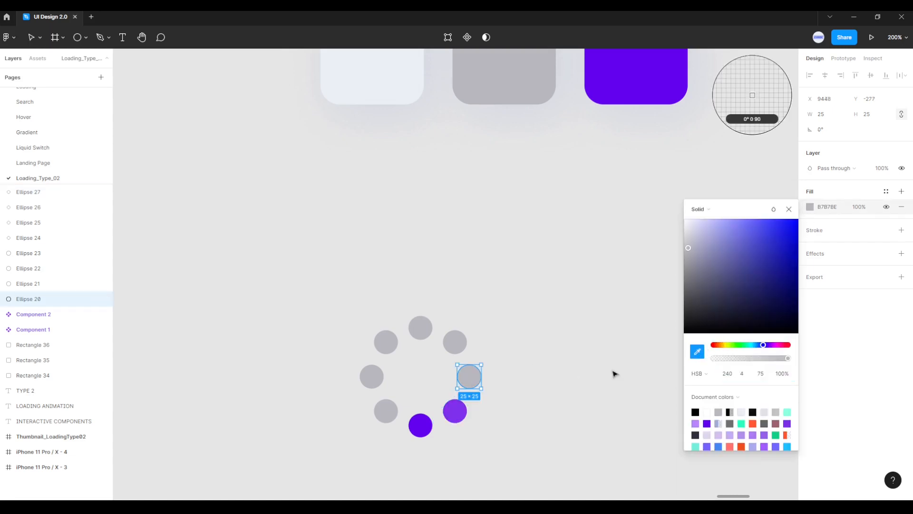
left_click(459, 407)
left_click(744, 375)
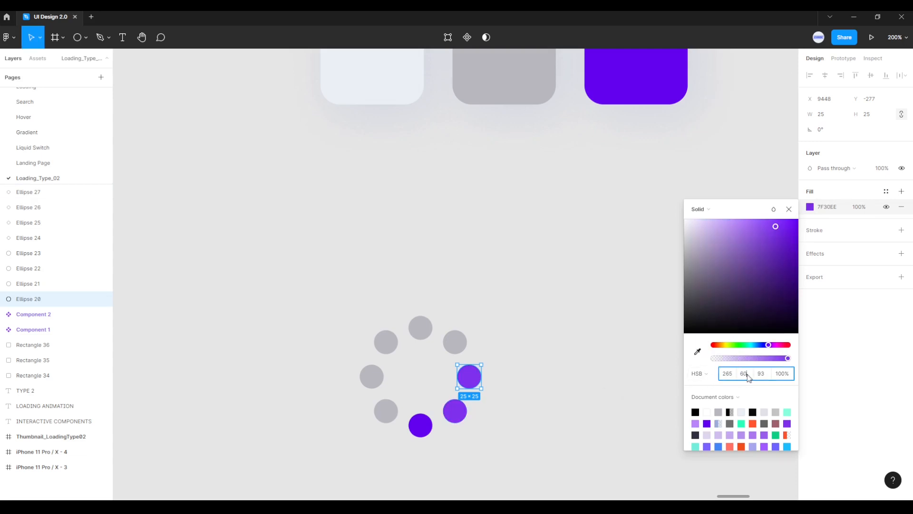
key("Return")
Step: Fill the ring's upper-right dot with the right dot's purple and set its HSB saturation to 50
left_click(454, 341)
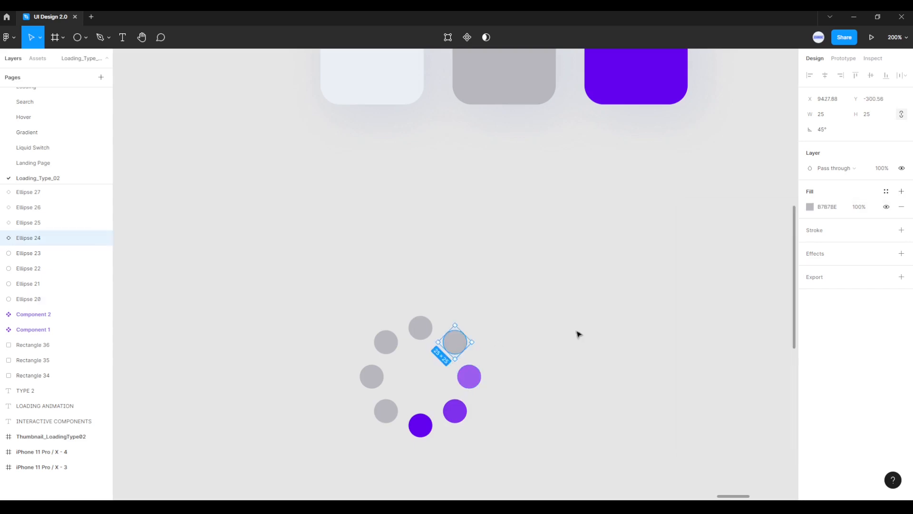
left_click(810, 206)
left_click(697, 351)
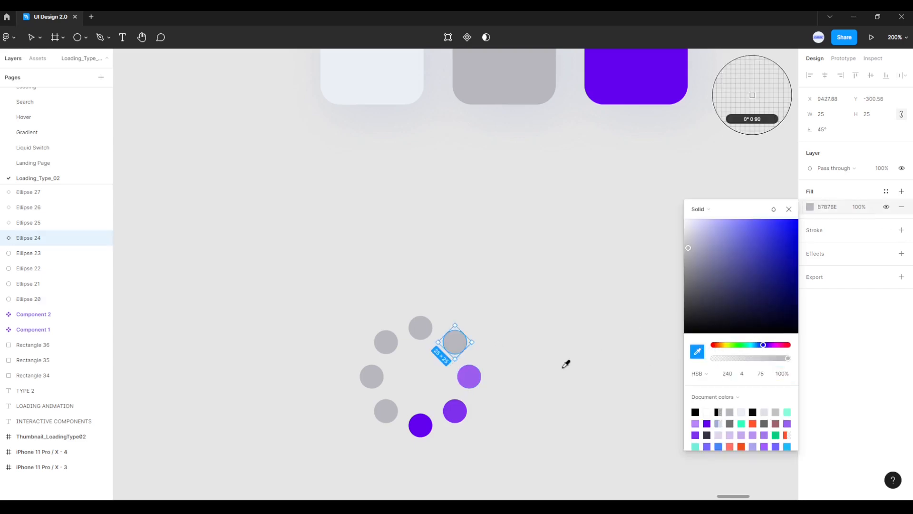
left_click(474, 375)
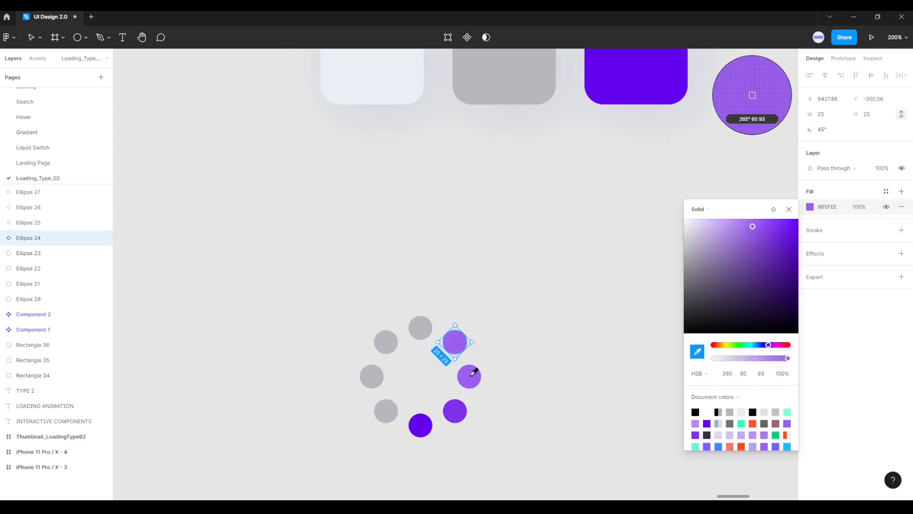
left_click(745, 374)
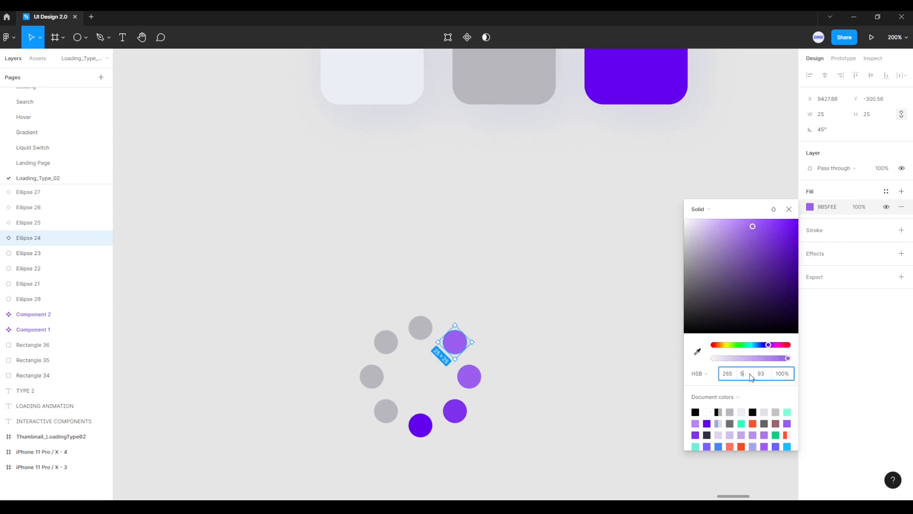
type("50")
key("Return")
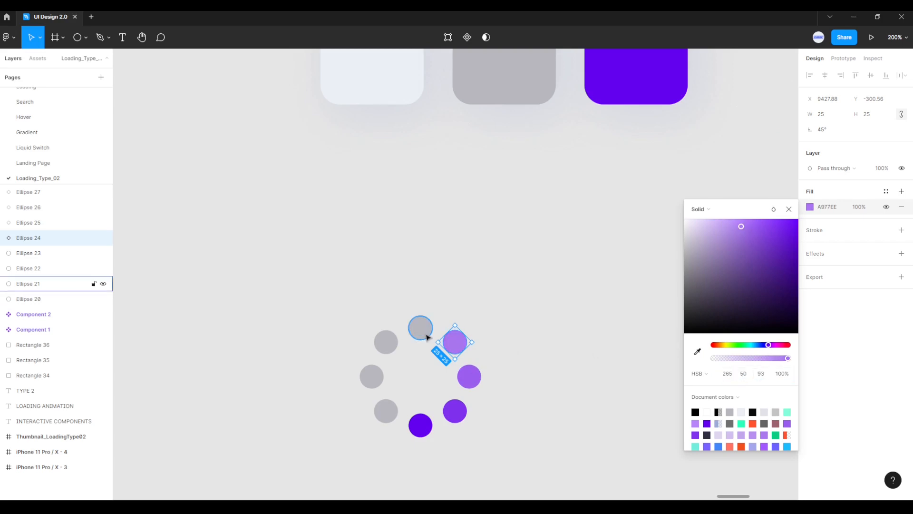
Step: Fill the ring's top dot with the upper-right dot's purple and set its HSB saturation to 40
left_click(420, 327)
left_click(810, 207)
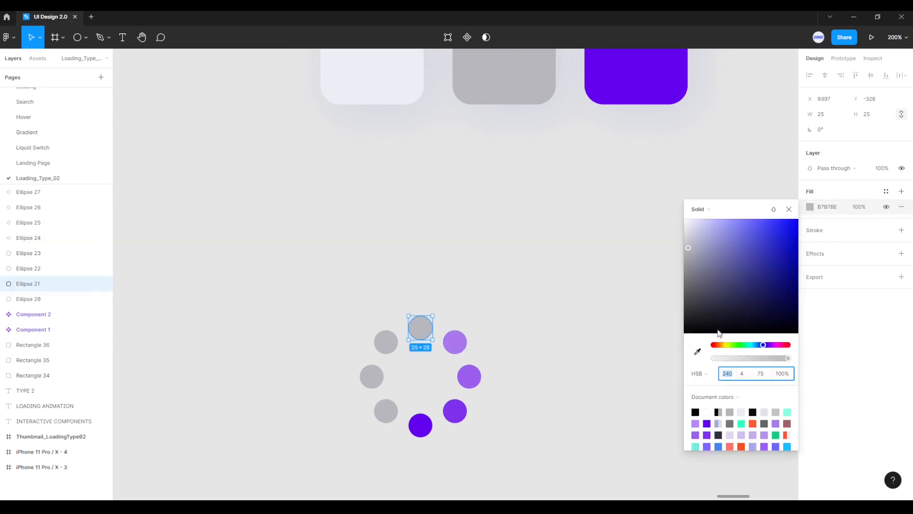
left_click(698, 351)
left_click(464, 339)
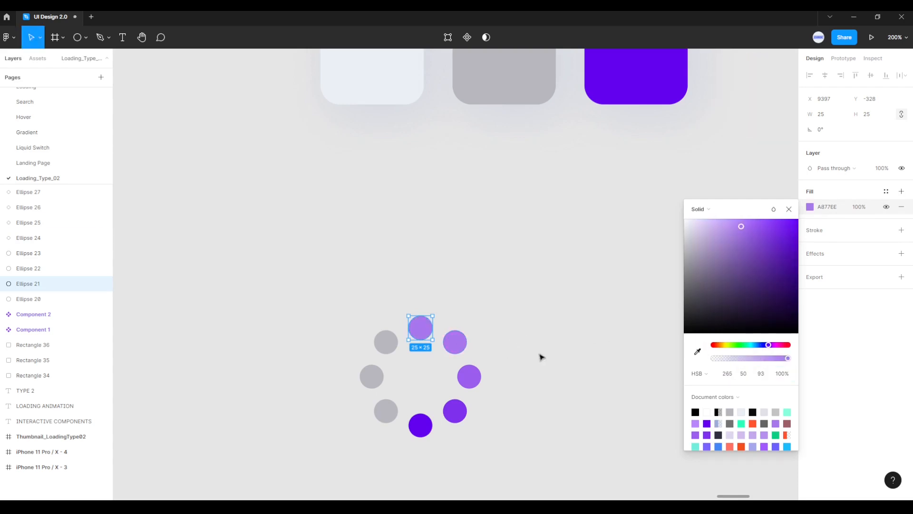
left_click(743, 375)
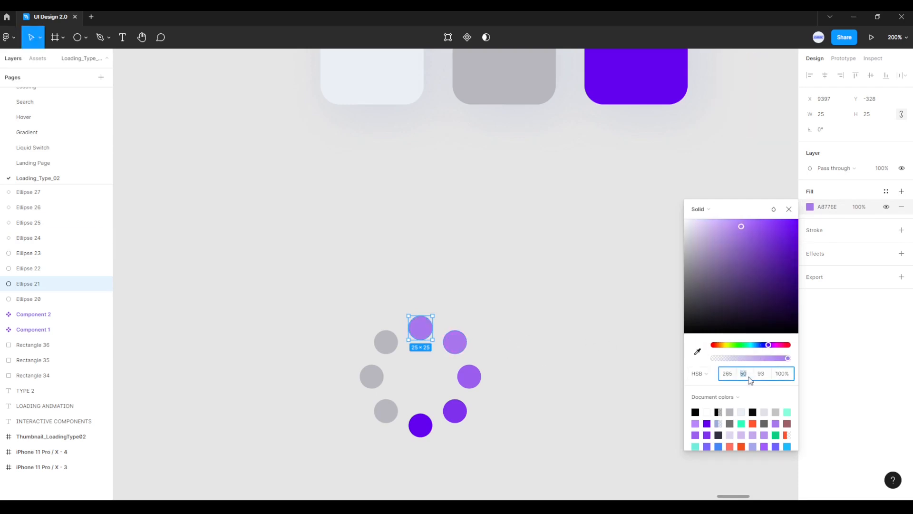
key("Return")
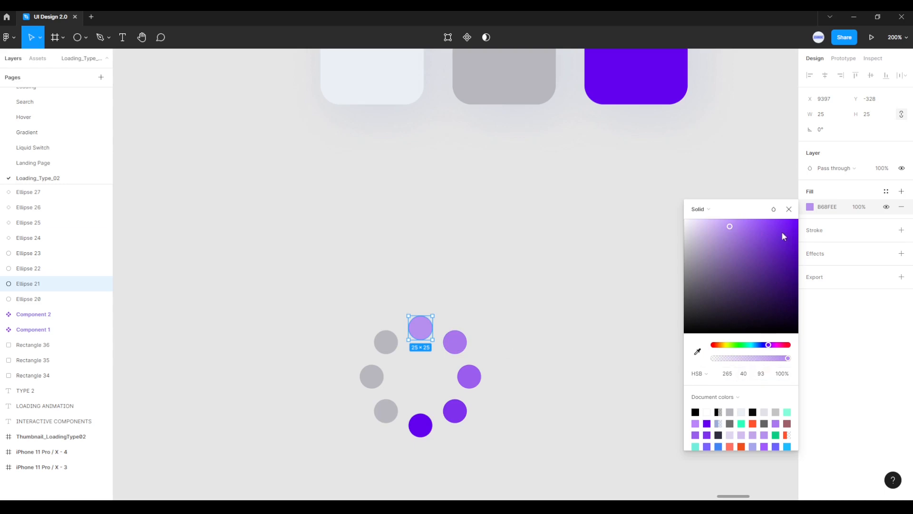
left_click(788, 210)
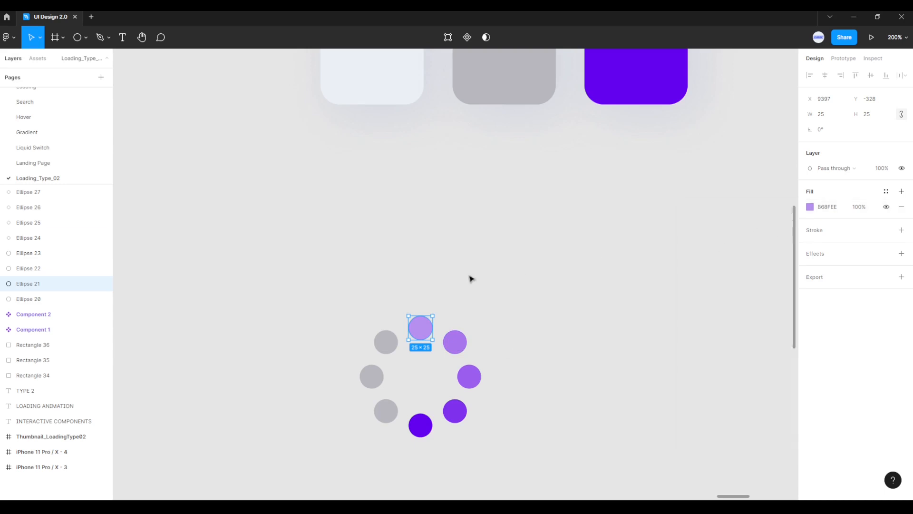
Step: Fill the ring's upper-left dot with the top dot's purple and set its HSB saturation to 30
left_click(391, 342)
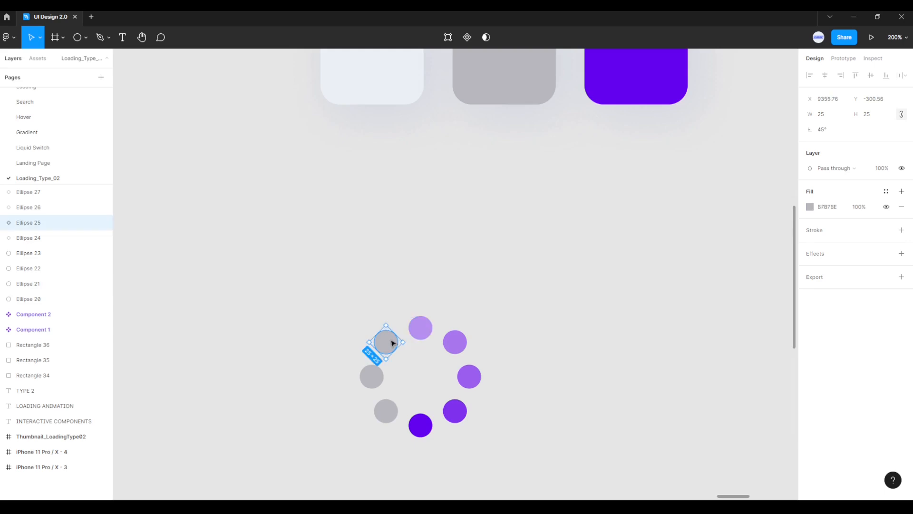
left_click(811, 208)
left_click(698, 352)
left_click(427, 322)
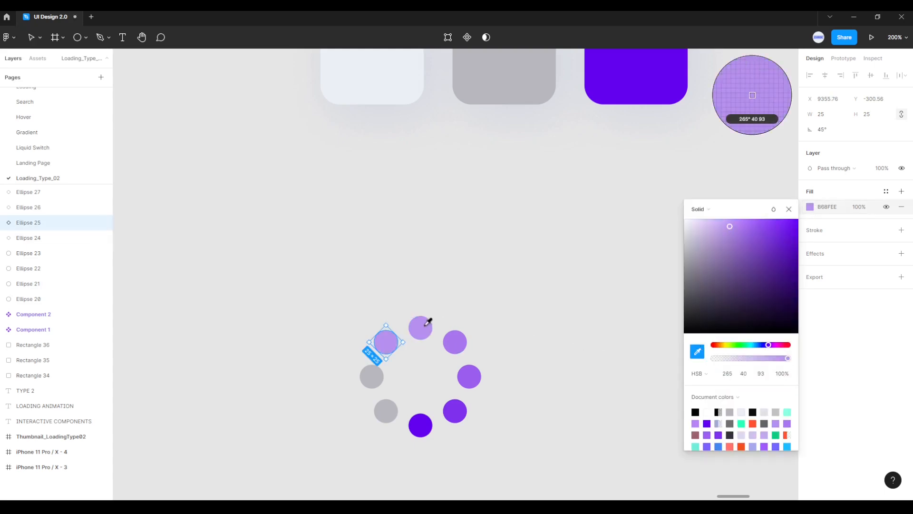
left_click(744, 374)
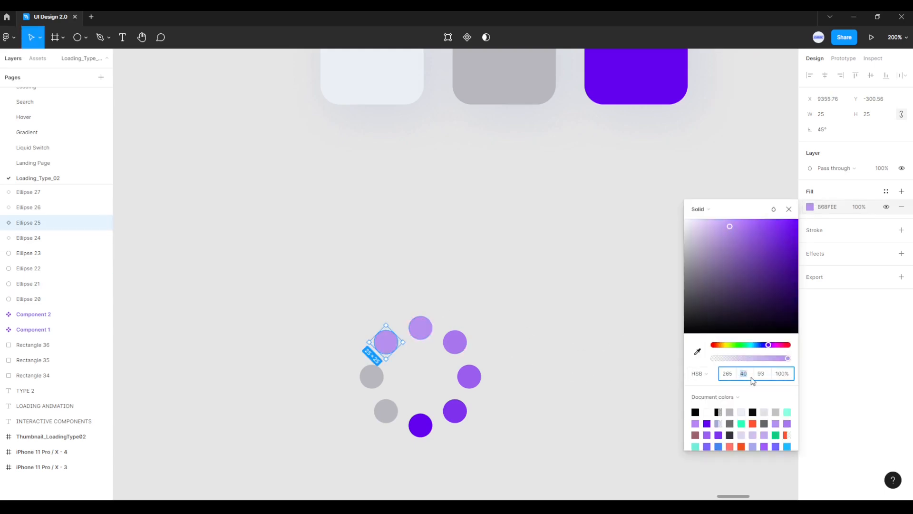
type("30")
key("Return")
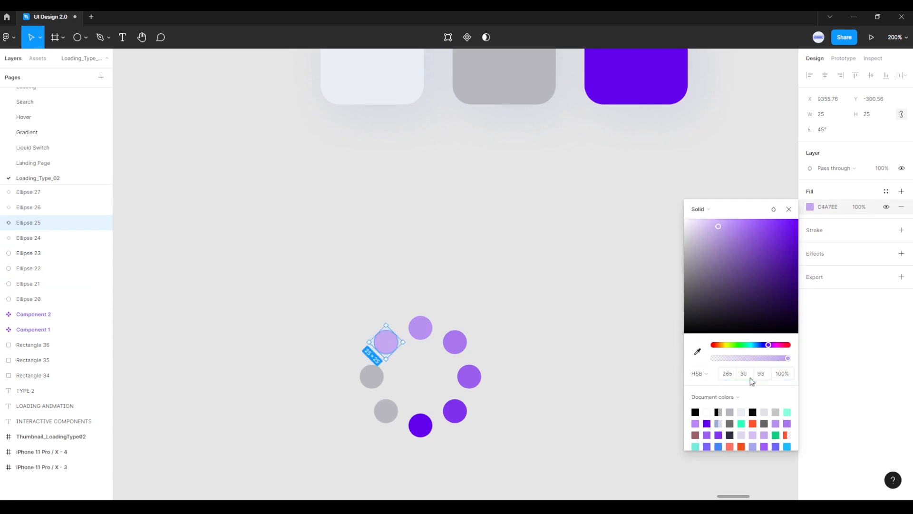
Step: Fill the ring's left dot with the upper-left dot's purple and set its HSB saturation to 20
left_click(361, 375)
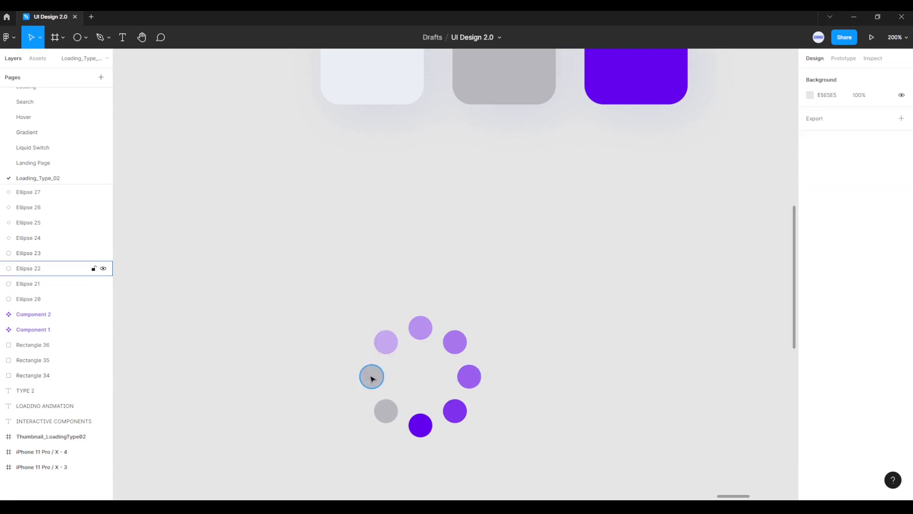
left_click(372, 376)
left_click(810, 207)
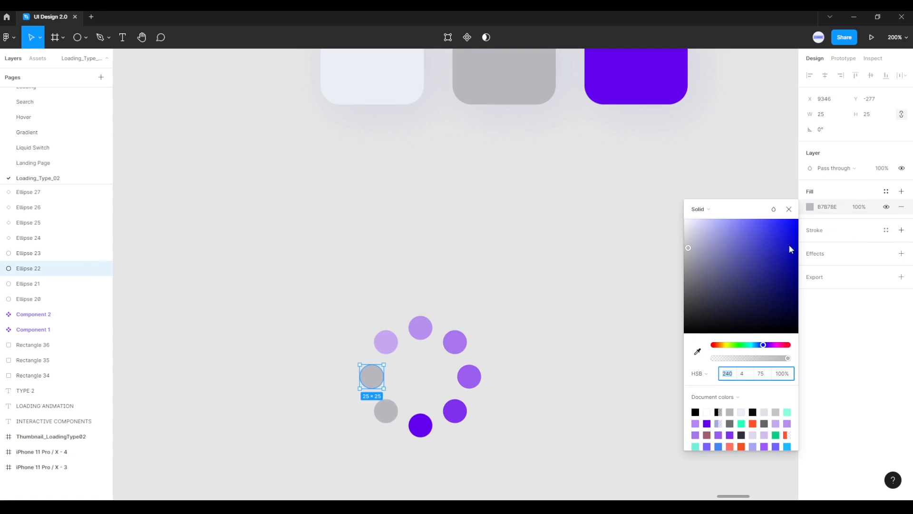
left_click(697, 351)
left_click(387, 341)
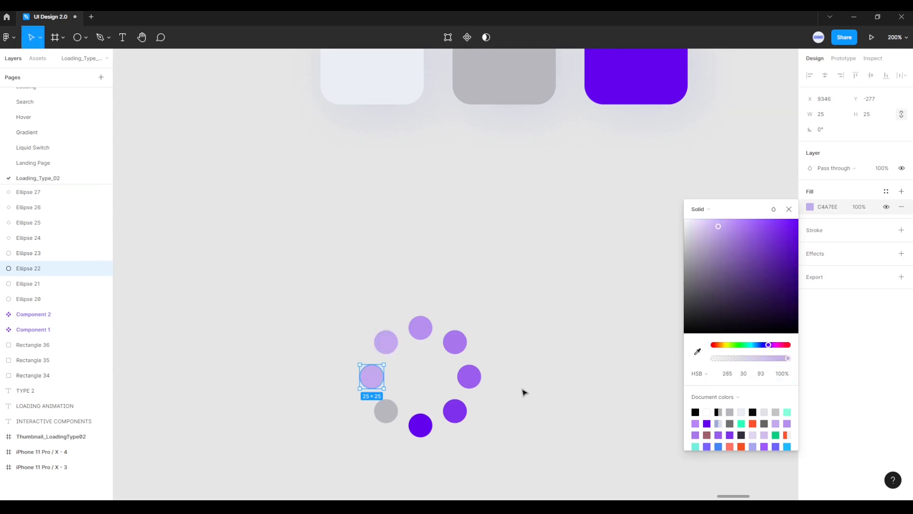
left_click(741, 378)
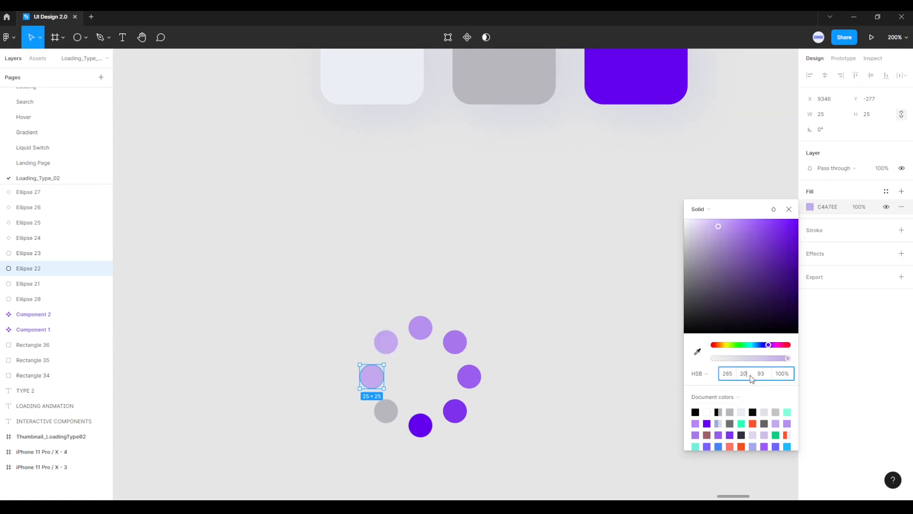
key("Return")
Step: Fill the ring's lower-left dot with the left dot's purple and set its HSB saturation to 10
left_click(380, 413)
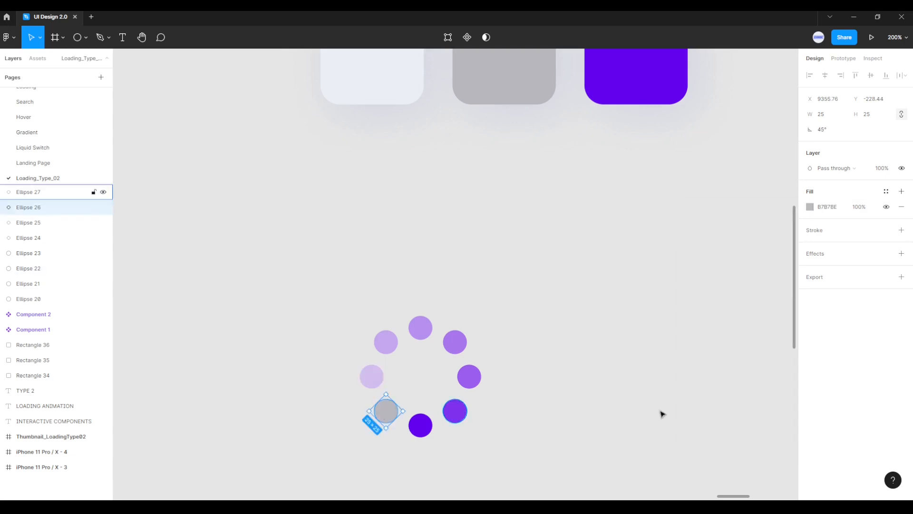
left_click(810, 207)
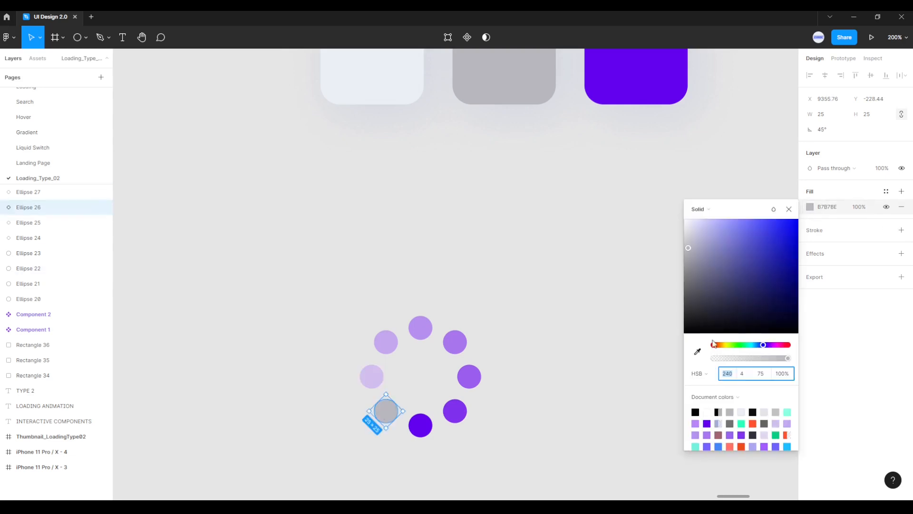
left_click(698, 351)
left_click(380, 374)
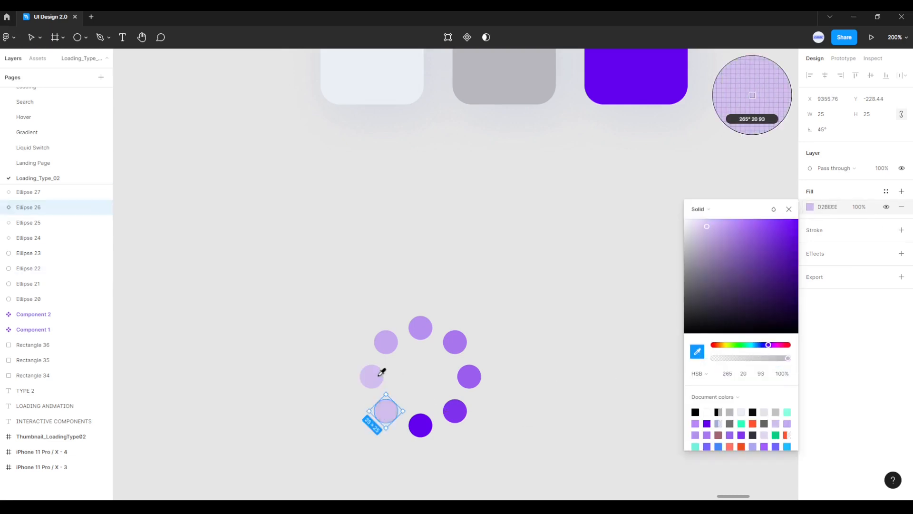
left_click(380, 375)
left_click(750, 374)
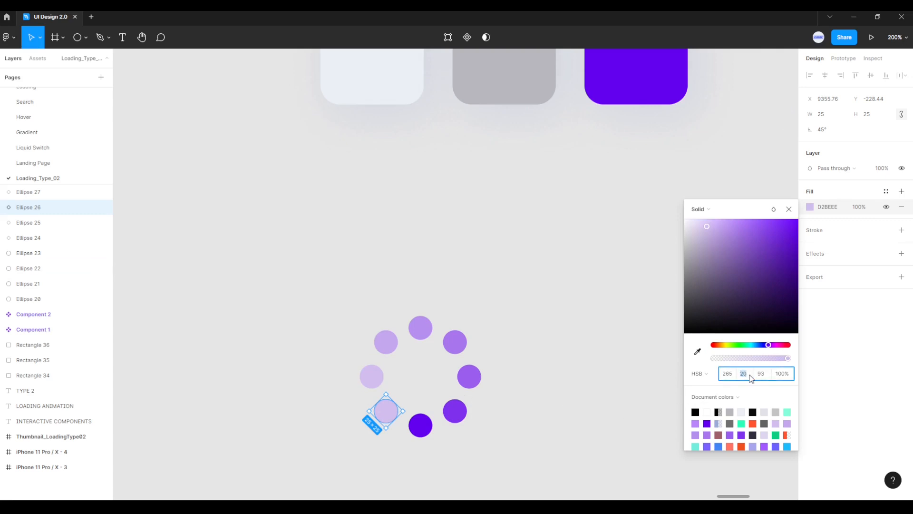
type("10")
key("Return")
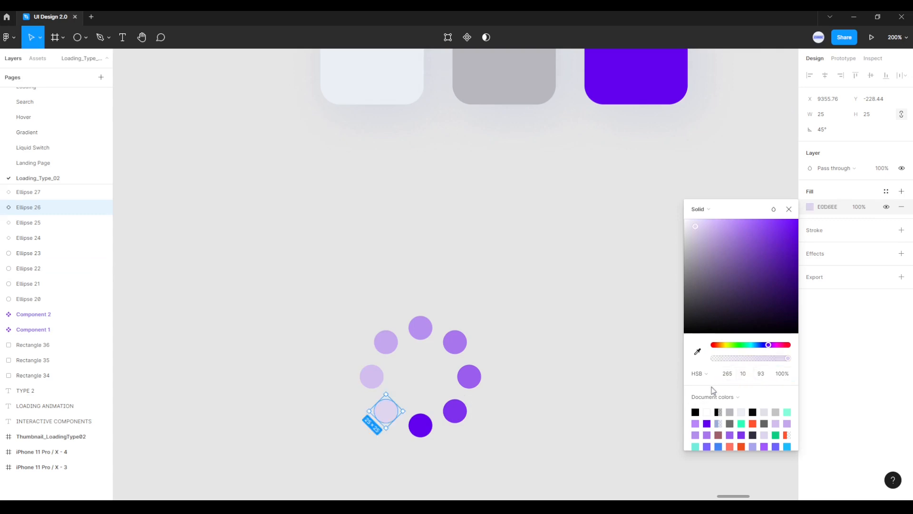
left_click(583, 450)
Step: Group all eight dots of the ring and rename the group "up"
left_click_drag(583, 445, 553, 334)
left_click_drag(263, 153, 509, 383)
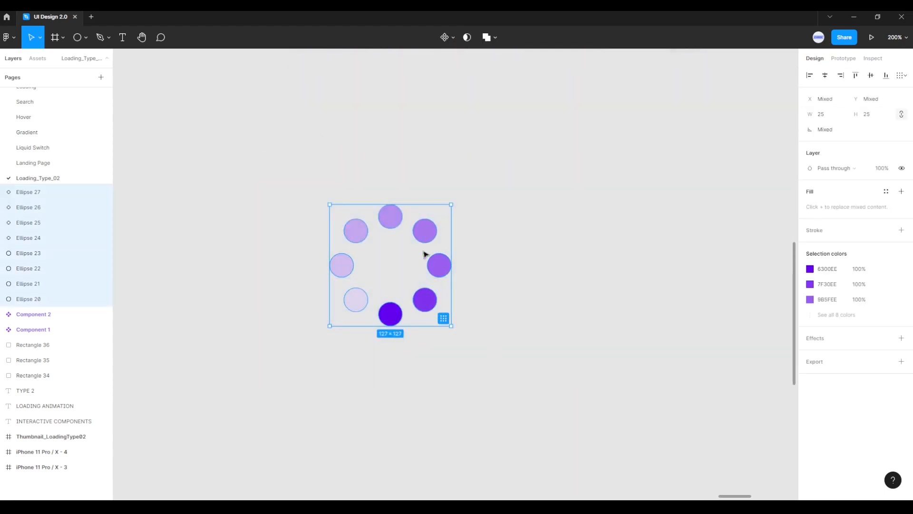
right_click(425, 306)
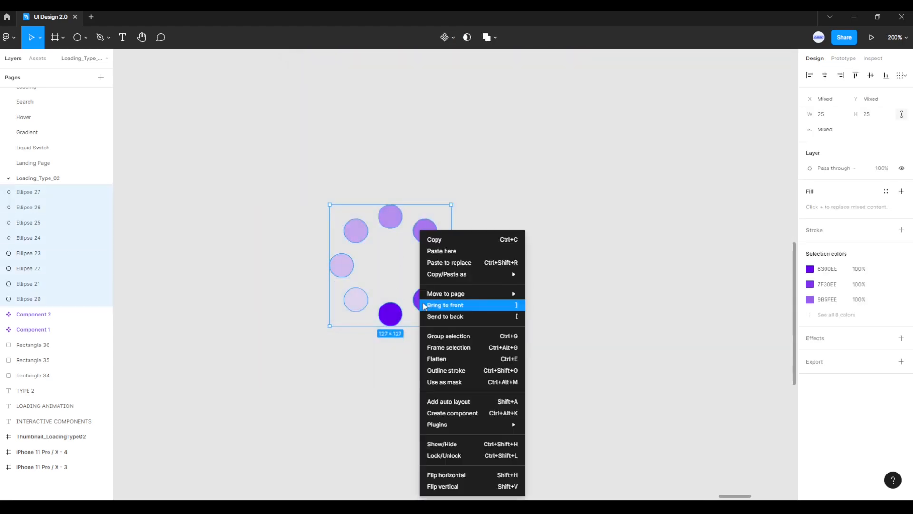
left_click(456, 341)
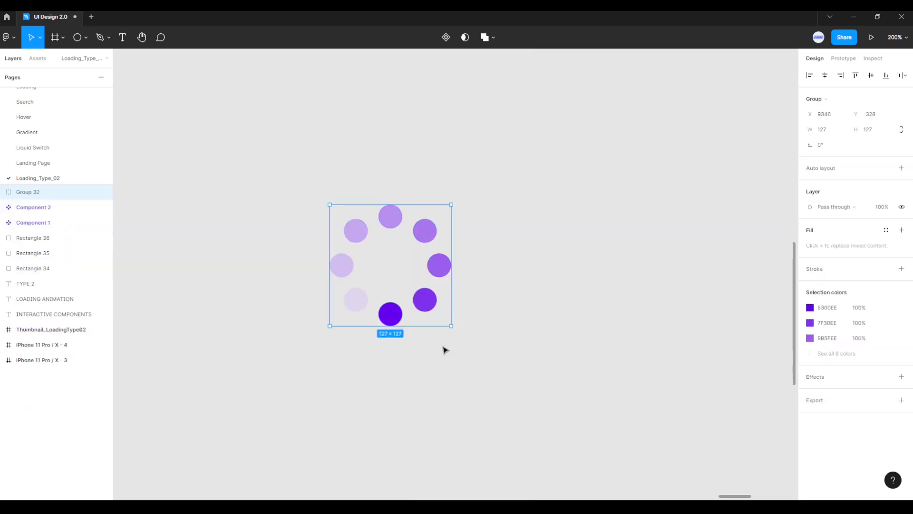
double_click(41, 196)
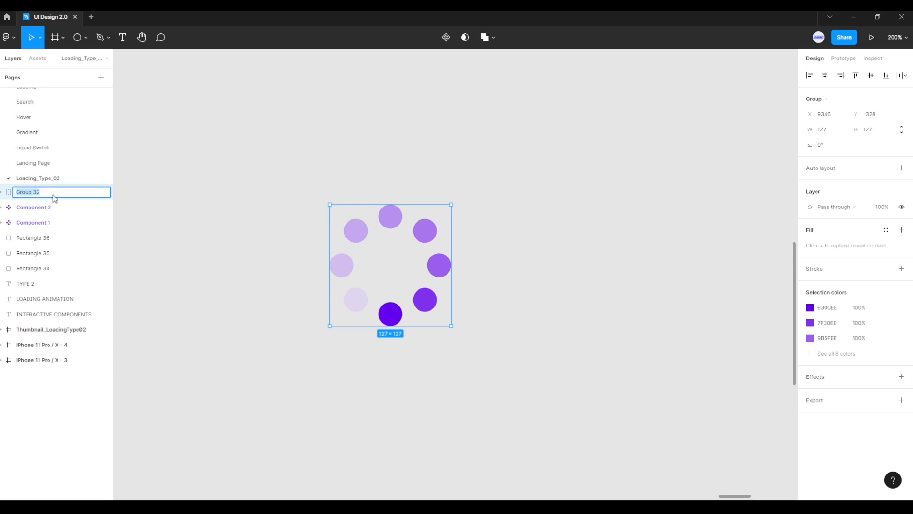
type("up")
key("Return")
Step: Copy the "up" group, paste it, and align the copy exactly over the original ring
left_click(294, 243)
left_click_drag(294, 165, 561, 374)
right_click(439, 268)
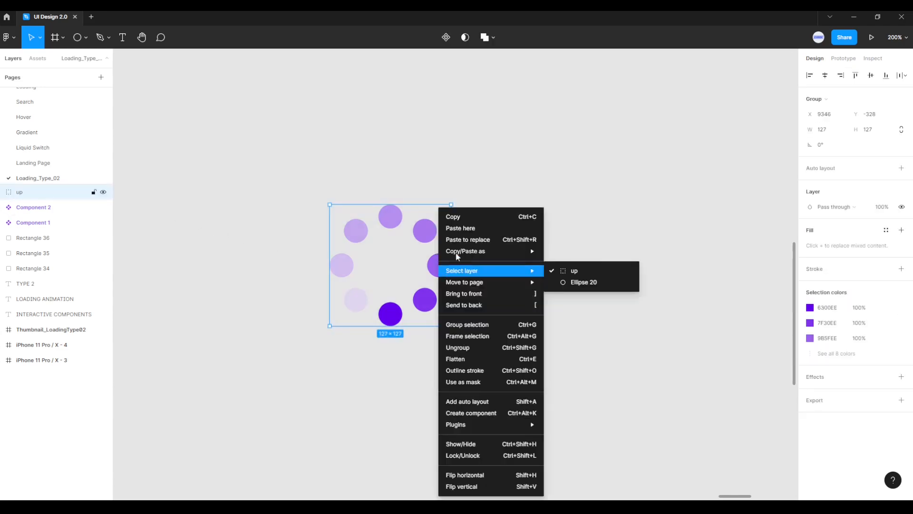
left_click(460, 220)
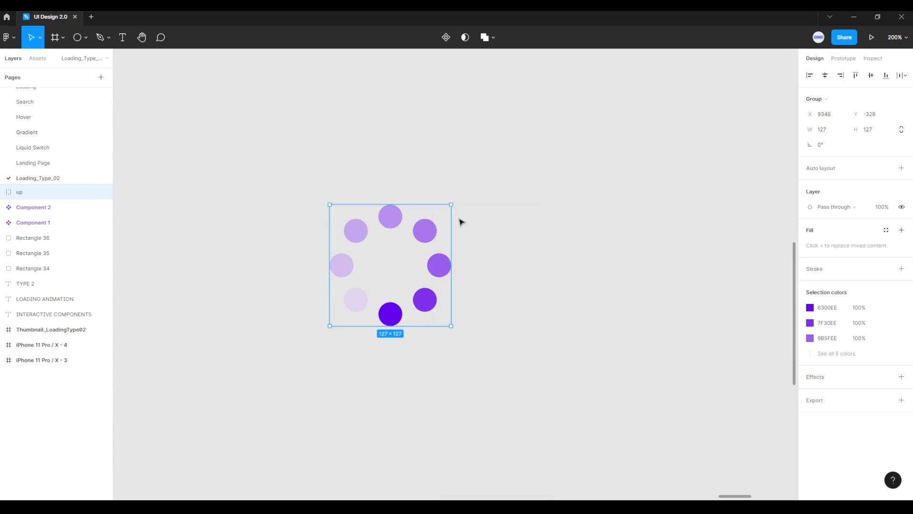
right_click(482, 286)
left_click(512, 285)
left_click_drag(560, 357, 423, 305)
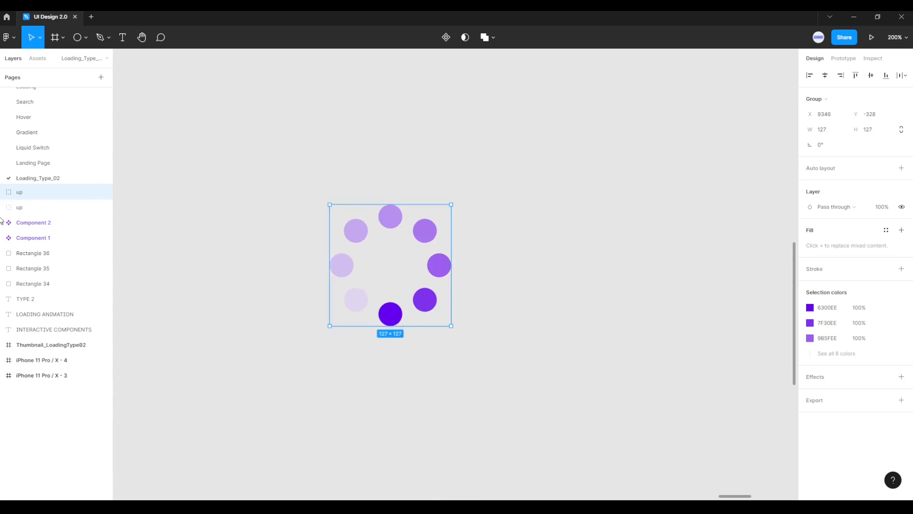
Step: Rename the lower of the two stacked "up" groups to "down"
left_click(26, 210)
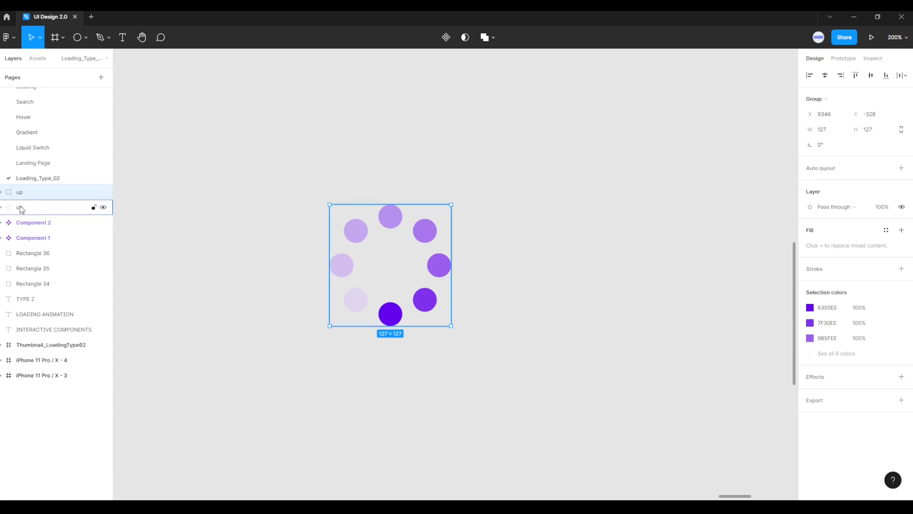
double_click(23, 211)
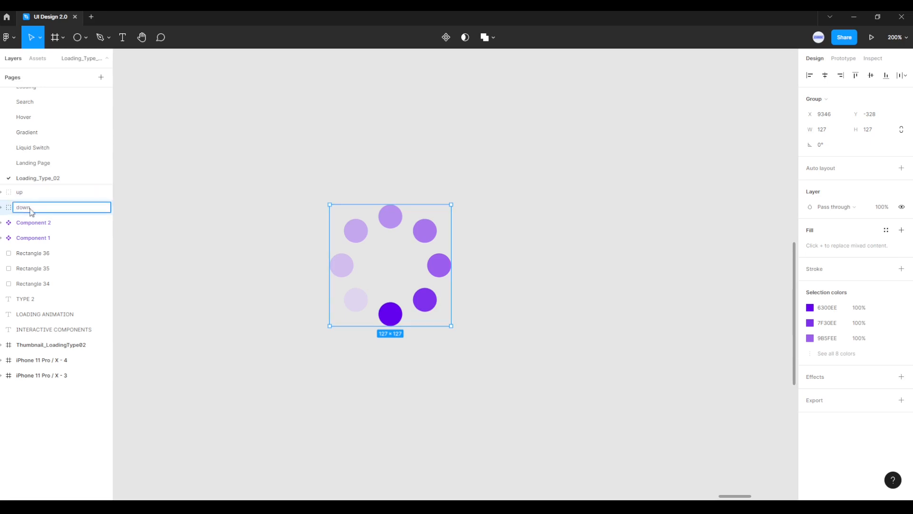
key("Return")
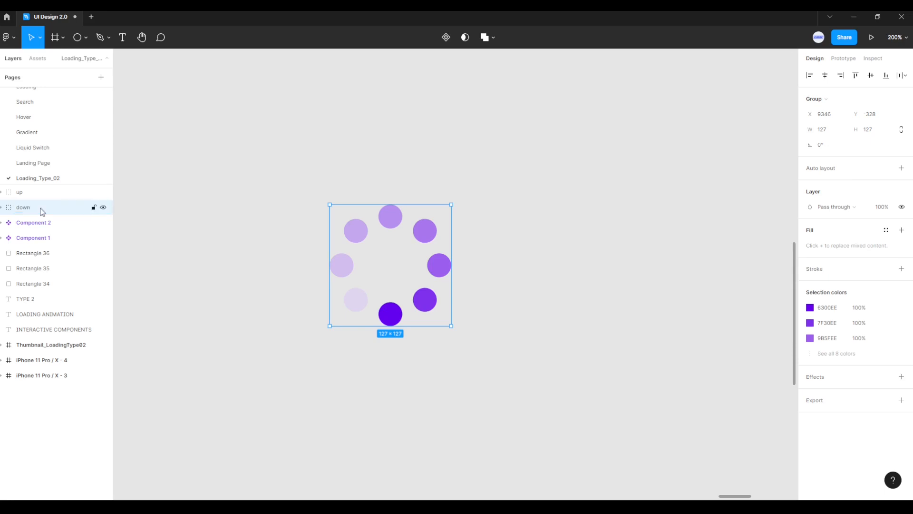
left_click(25, 196)
left_click(27, 209)
left_click(25, 195)
left_click(27, 209)
left_click(26, 196)
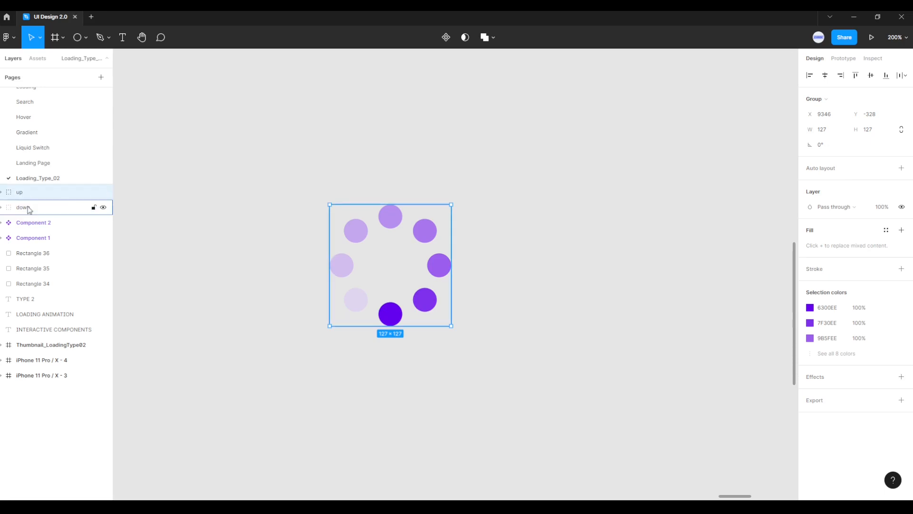
left_click(27, 210)
Step: Select the overlapping "up" and "down" groups together and wrap them in one frame
left_click(301, 346)
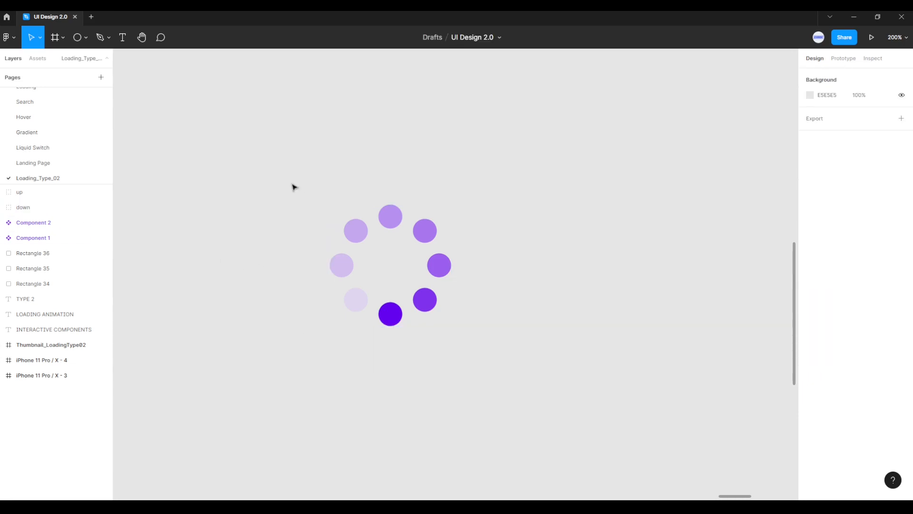
left_click_drag(276, 165, 502, 397)
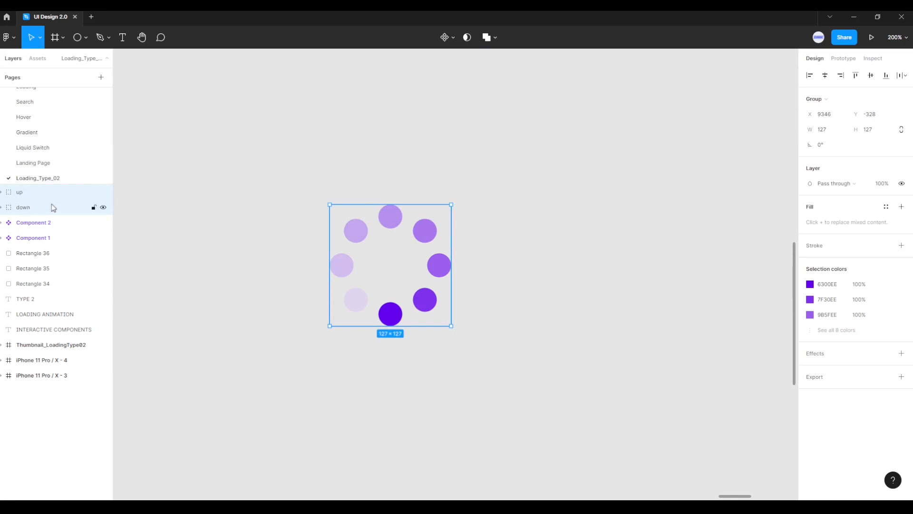
right_click(433, 277)
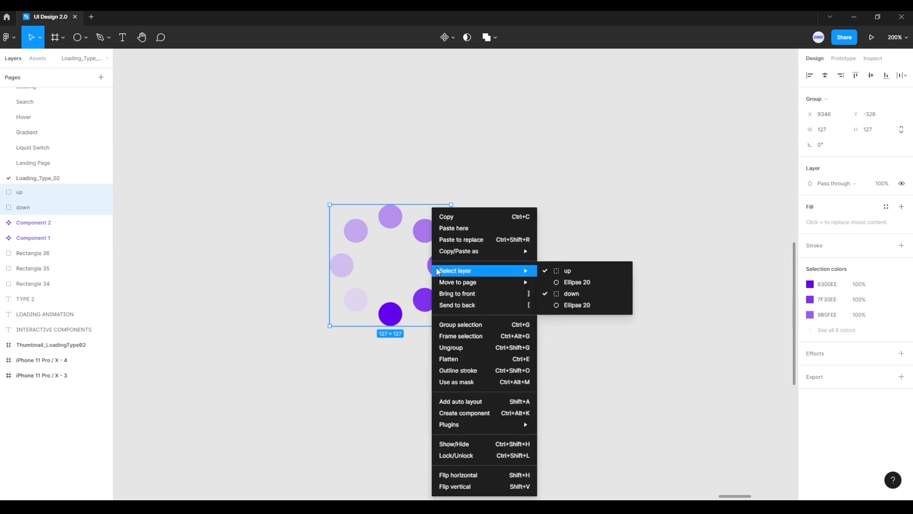
left_click(461, 336)
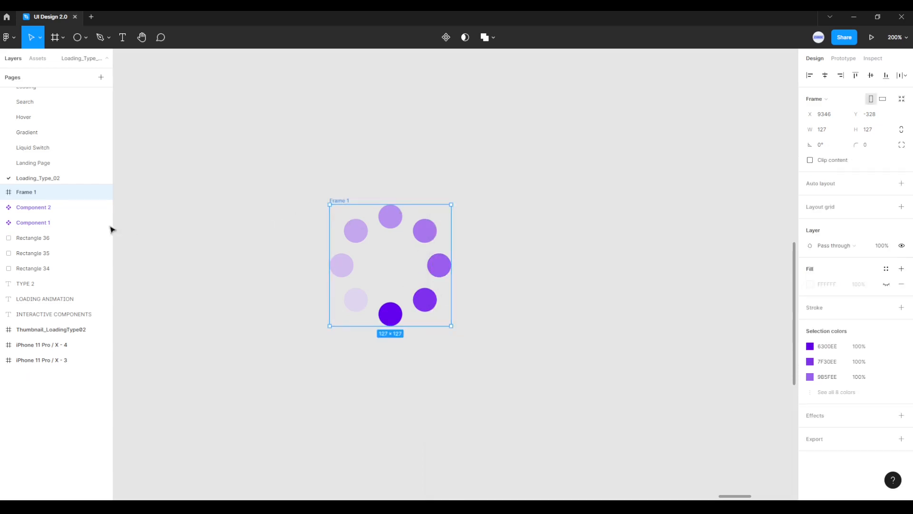
Step: Rotate the "up" group inside the new frame to -90°
left_click(2, 193)
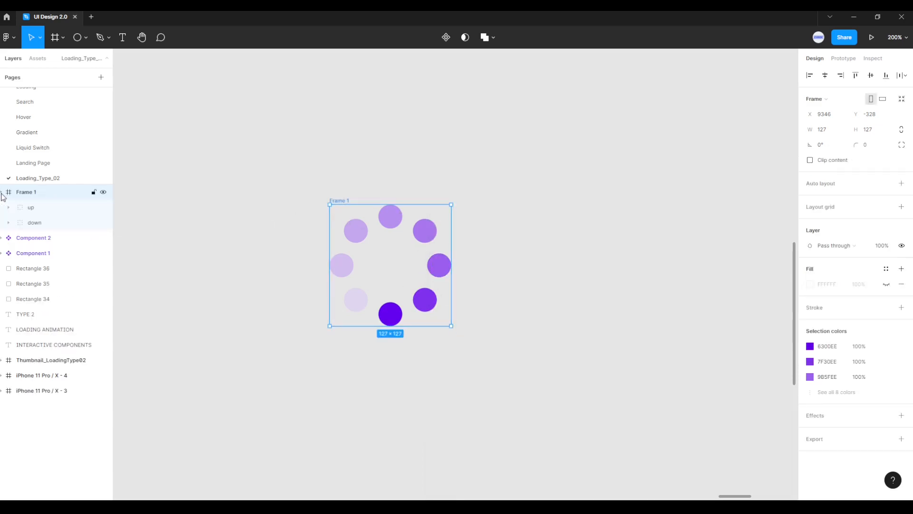
left_click(31, 209)
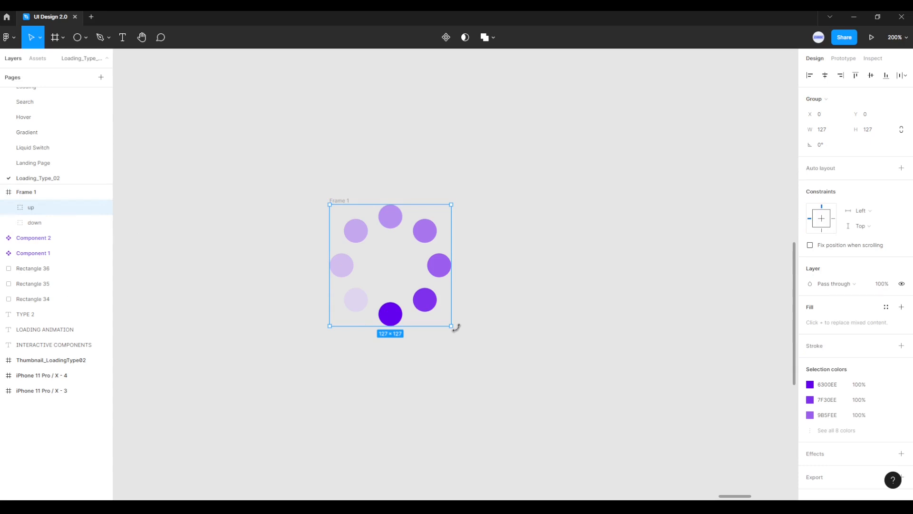
left_click_drag(455, 328, 328, 347)
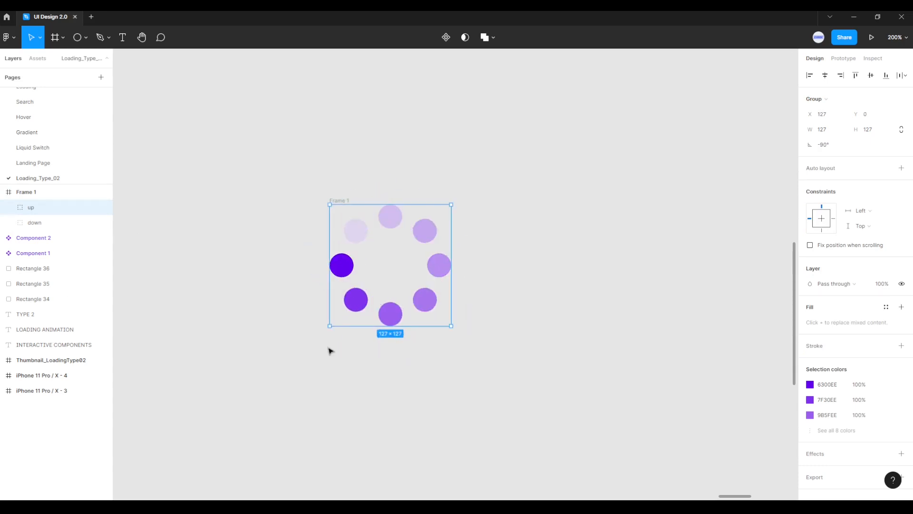
Step: Duplicate Frame 1 beside it with a 30 px gap and rotate the copy's "up" group to 180°
left_click(504, 278)
left_click_drag(256, 167, 509, 379)
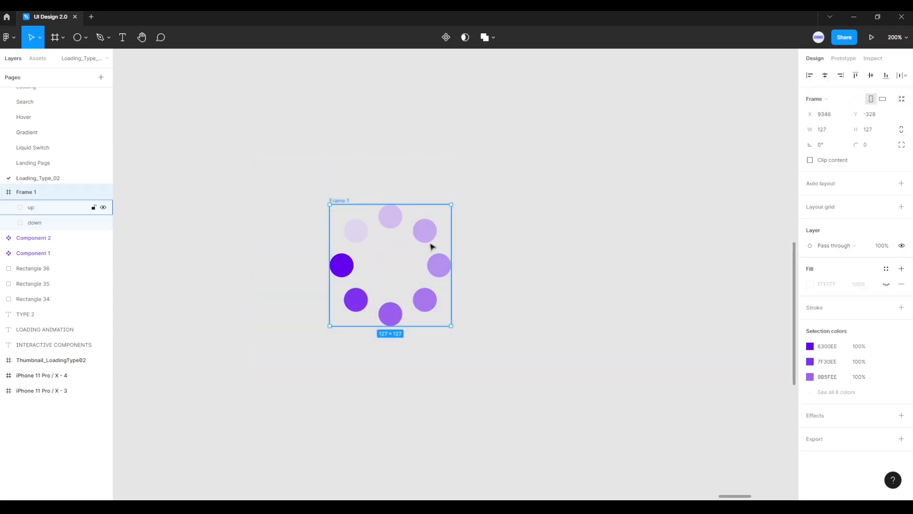
left_click_drag(347, 202, 495, 202)
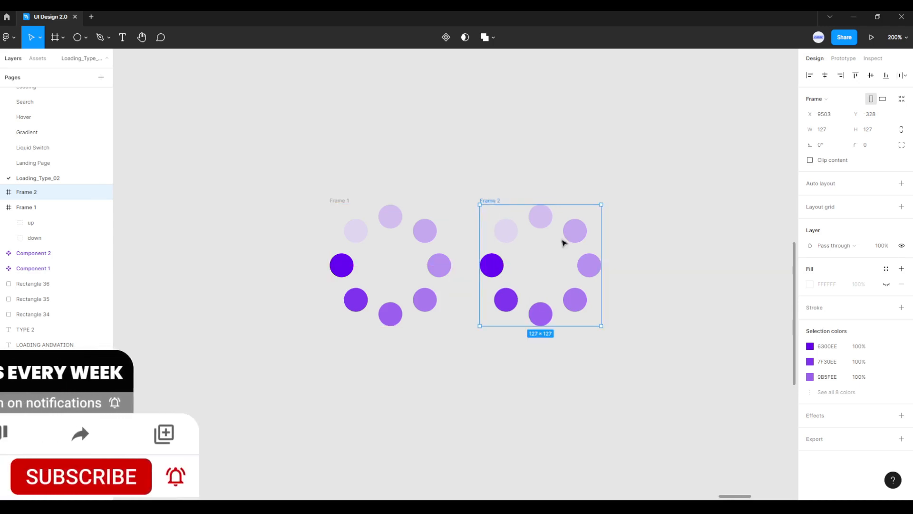
left_click(2, 191)
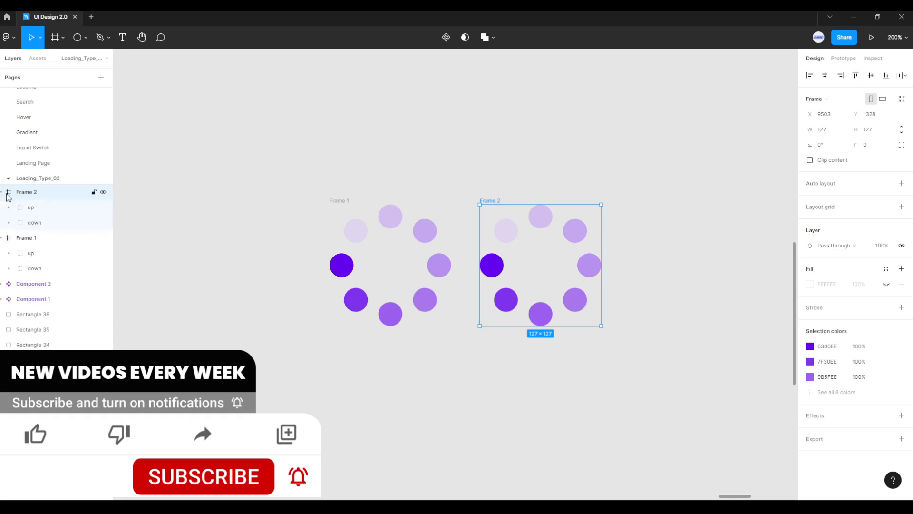
left_click(34, 208)
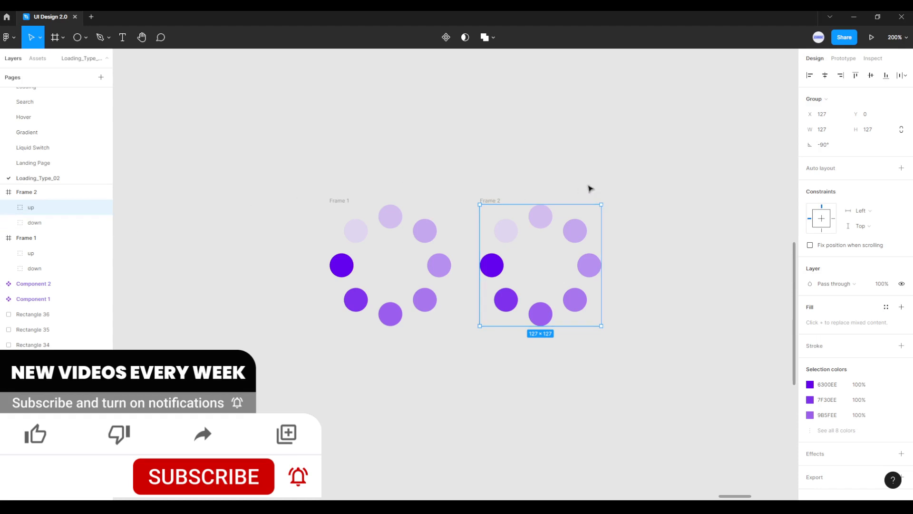
left_click_drag(589, 187, 527, 174)
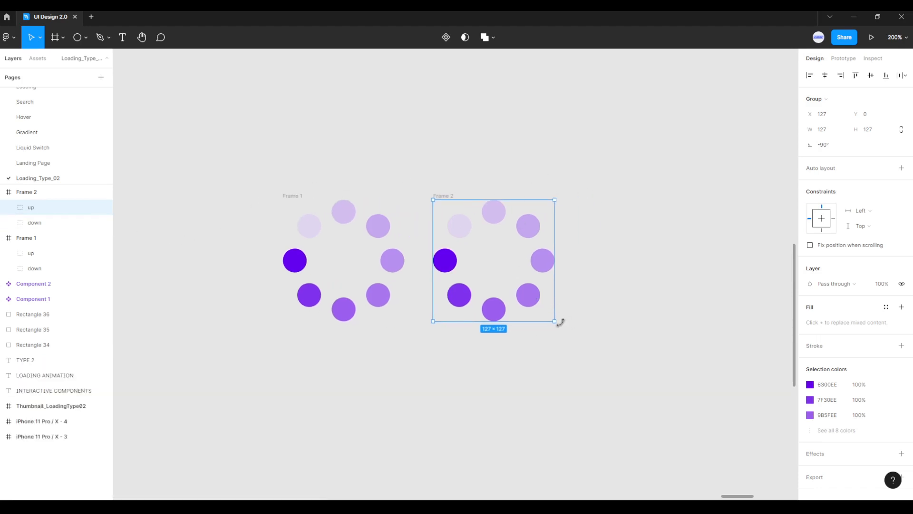
left_click_drag(559, 320, 432, 328)
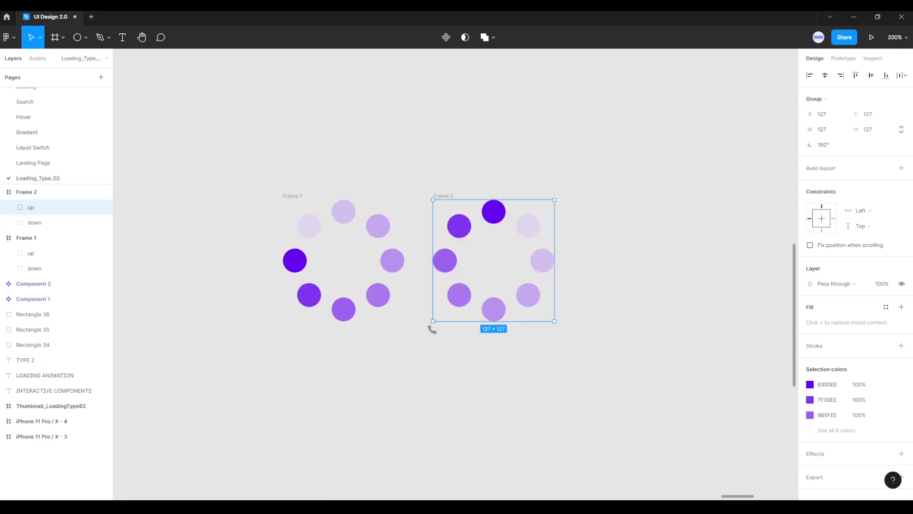
Step: Duplicate Frame 2 beside it with a 30 px gap and rotate the copy's "up" group to 90°
left_click(635, 307)
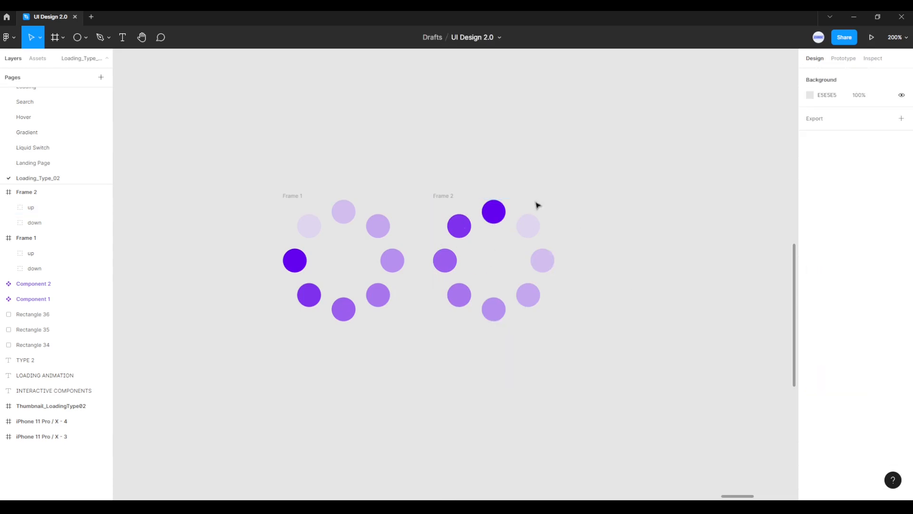
left_click_drag(420, 161, 594, 368)
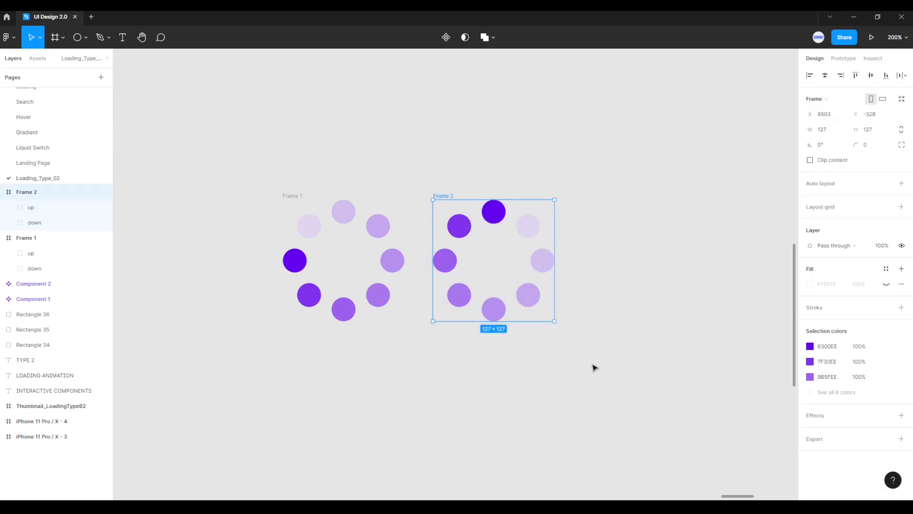
left_click_drag(452, 196, 600, 195)
left_click_drag(607, 187, 503, 184)
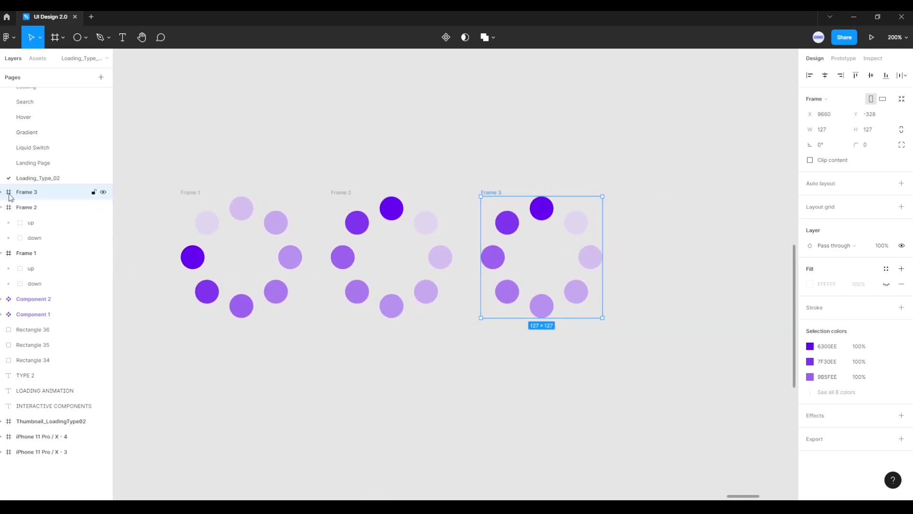
left_click(2, 193)
left_click(31, 209)
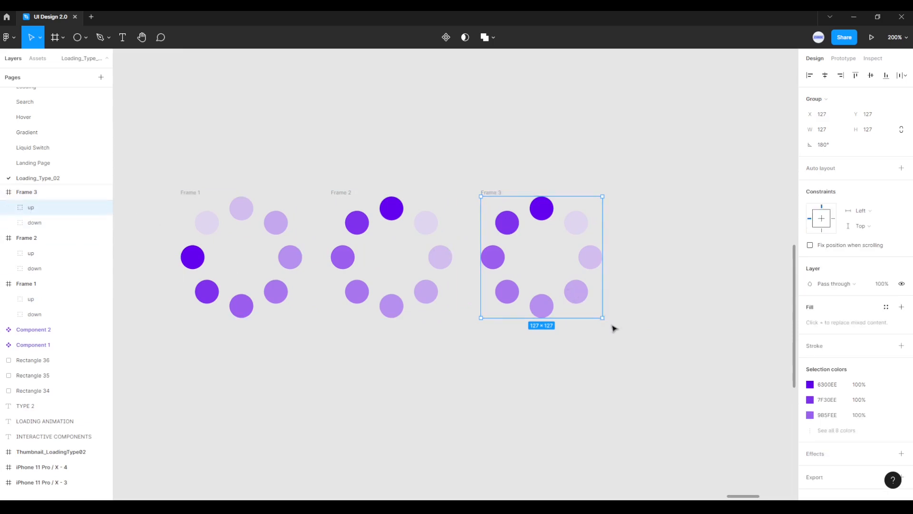
left_click_drag(607, 321, 489, 323)
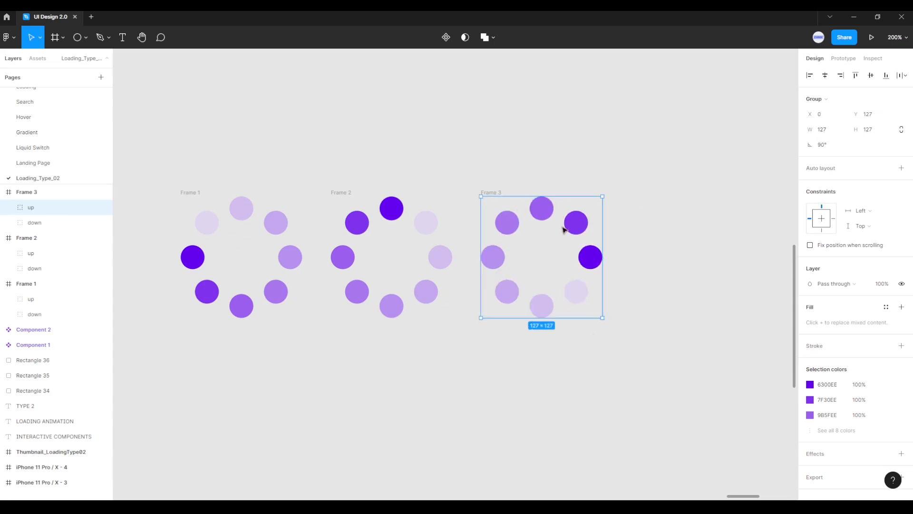
Step: Duplicate Frame 3 beside it with a 30 px gap and rotate the copy's "up" group to 0°
left_click(602, 158)
mouse_move(454, 147)
left_mouse_down()
mouse_move(638, 279)
mouse_move(669, 310)
mouse_move(680, 352)
mouse_move(598, 327)
left_mouse_up()
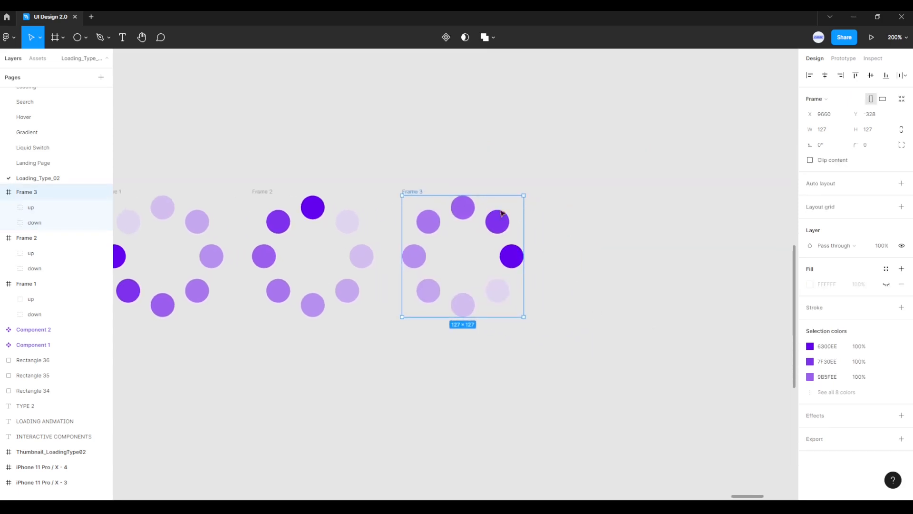
left_click_drag(410, 192, 561, 194)
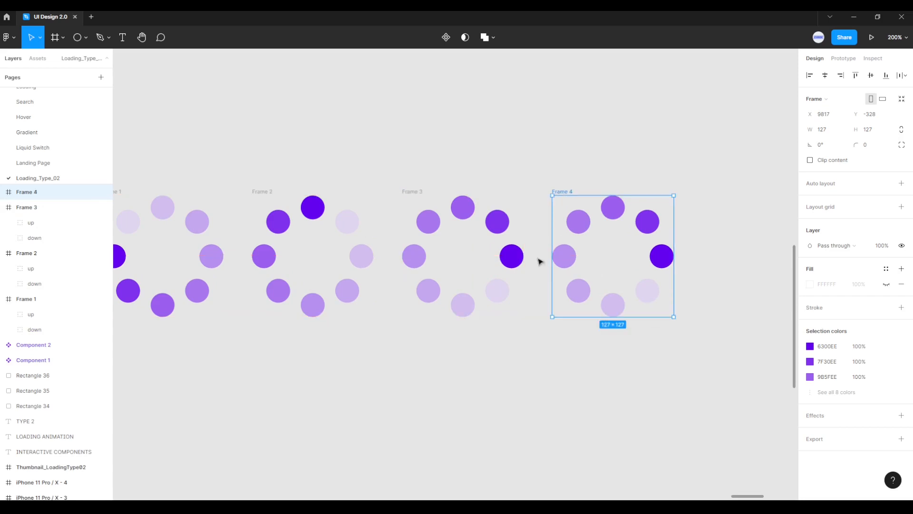
left_click(3, 192)
left_click(32, 209)
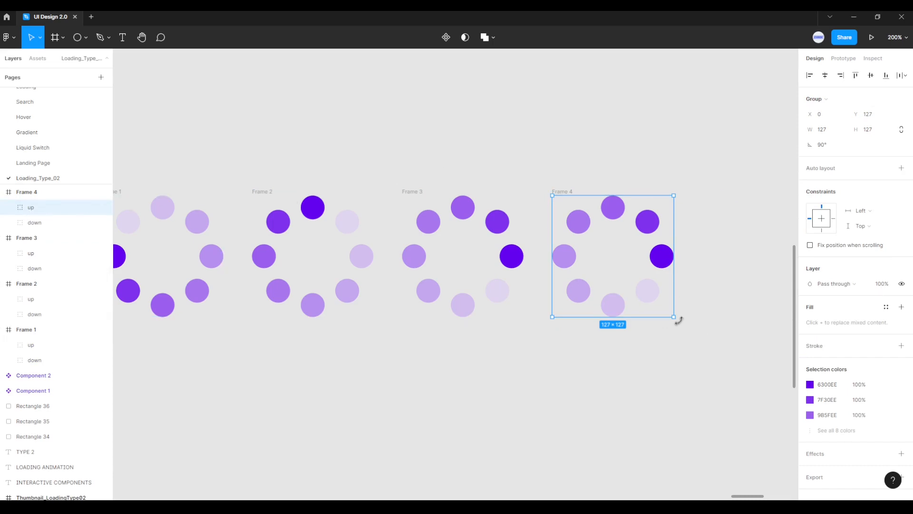
left_click_drag(679, 320, 546, 343)
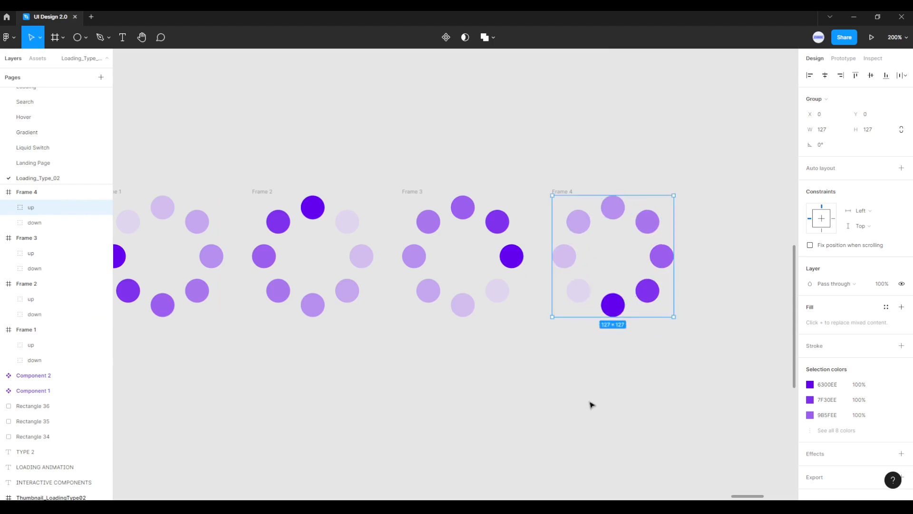
Step: Turn all four ring frames into separate components with Create multiple components
left_click(479, 418)
scroll(471, 399, "down", 2)
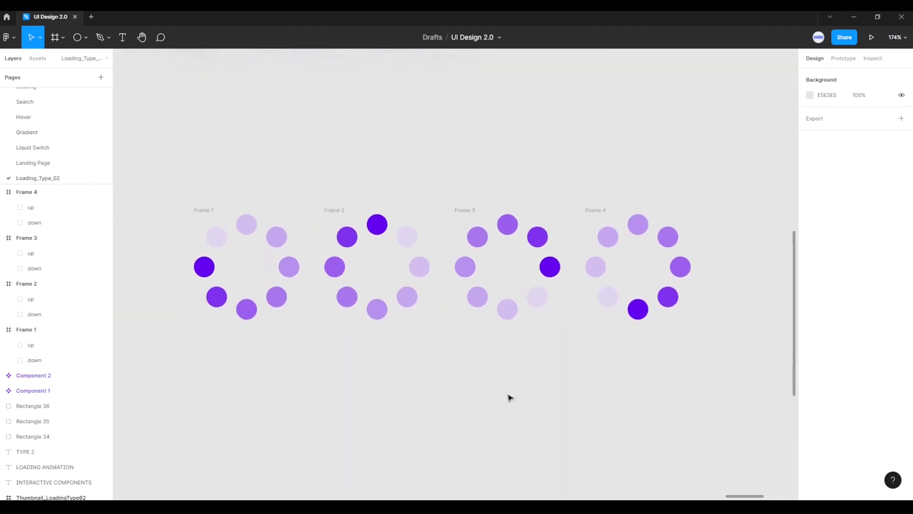
left_click_drag(161, 147, 728, 399)
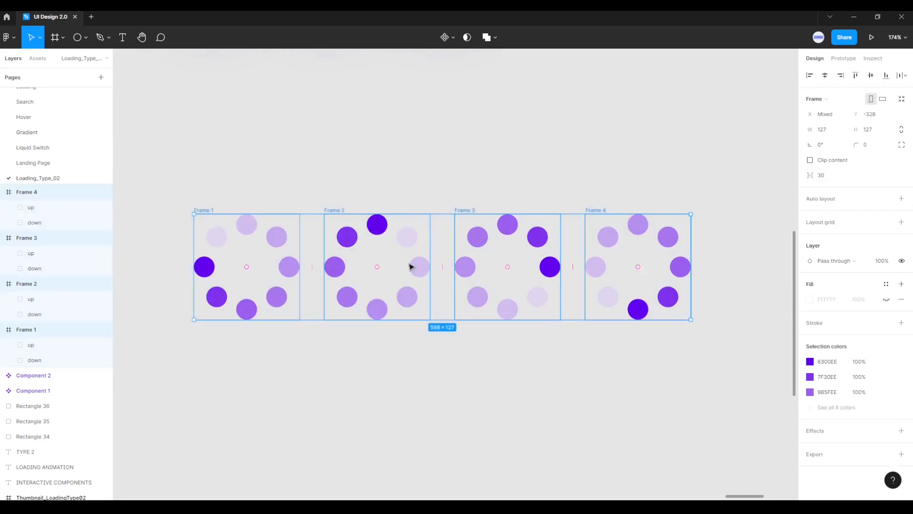
left_click(454, 42)
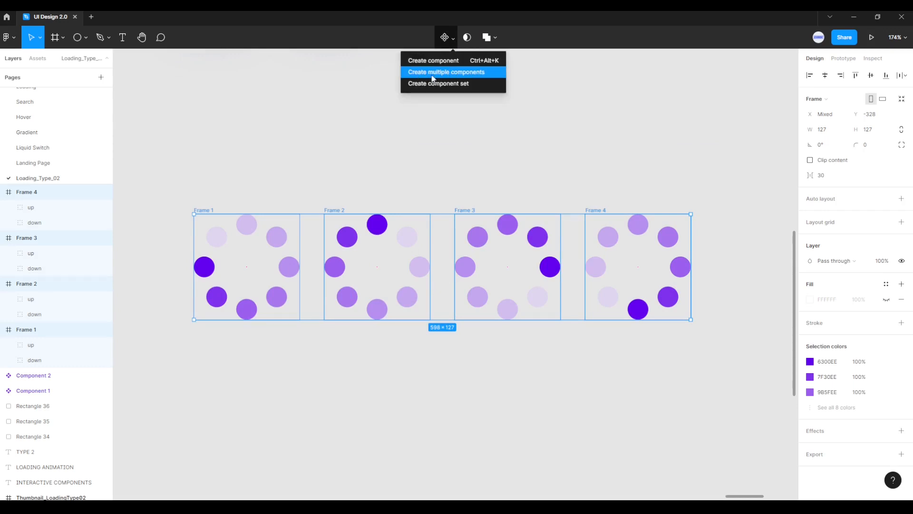
left_click(448, 72)
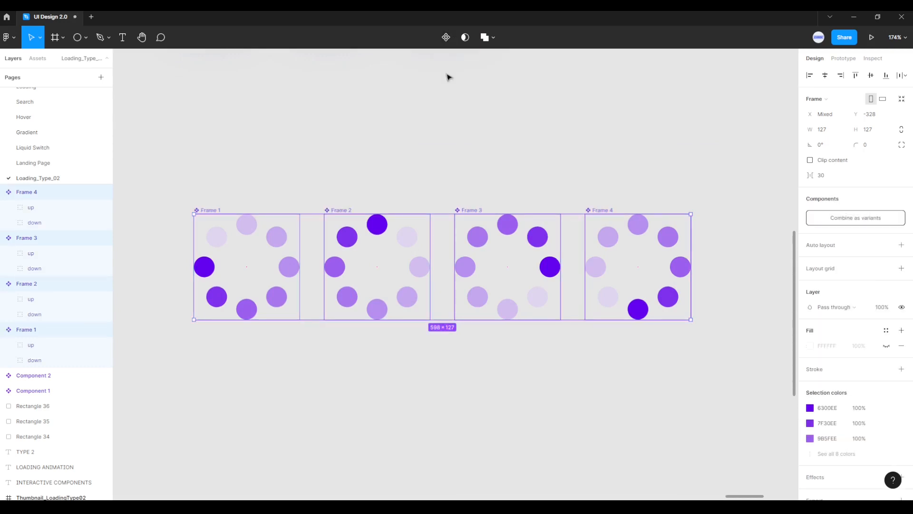
Step: Combine the four ring components as variants of one component set
left_click(444, 195)
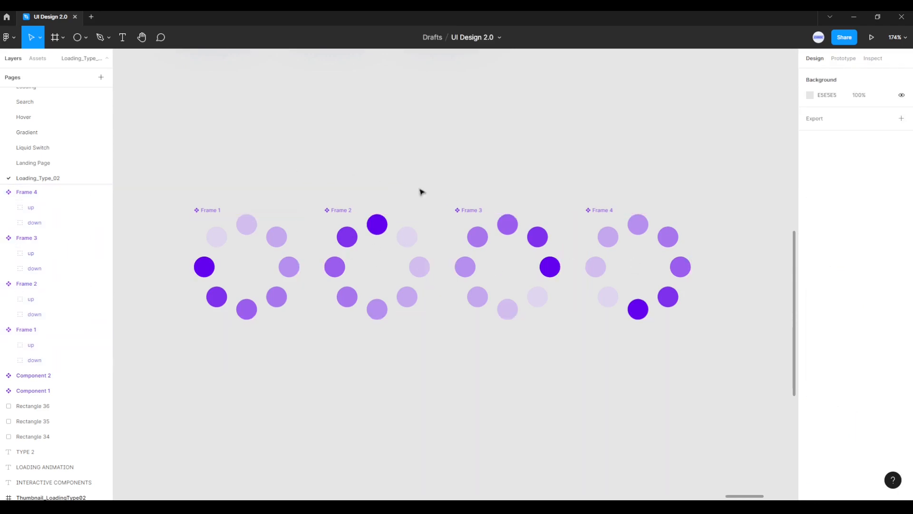
left_click_drag(148, 144, 725, 371)
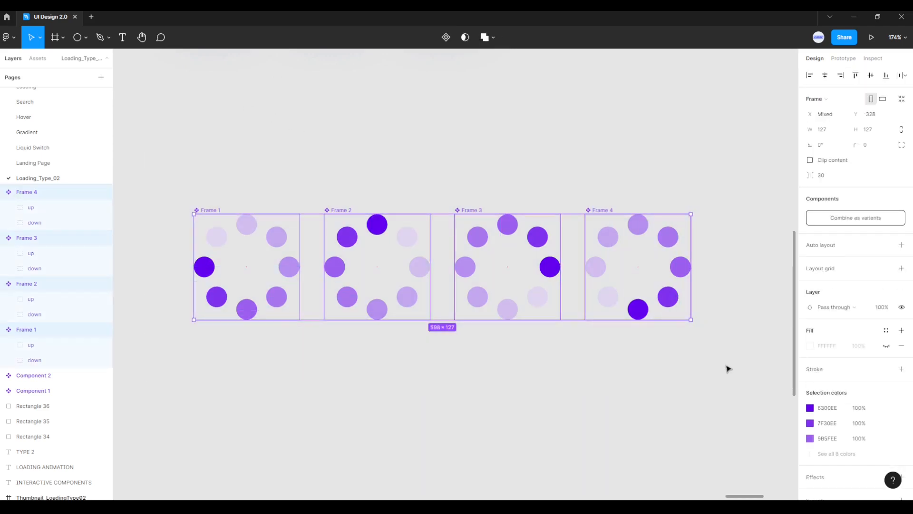
left_click(863, 219)
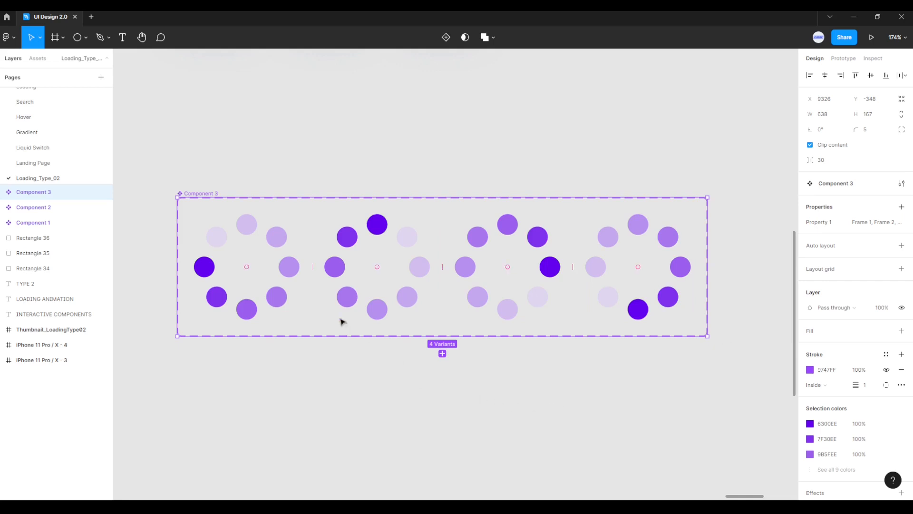
Step: Hide the "down" group inside the Frame 1 variant
left_click(286, 273)
left_click(286, 273)
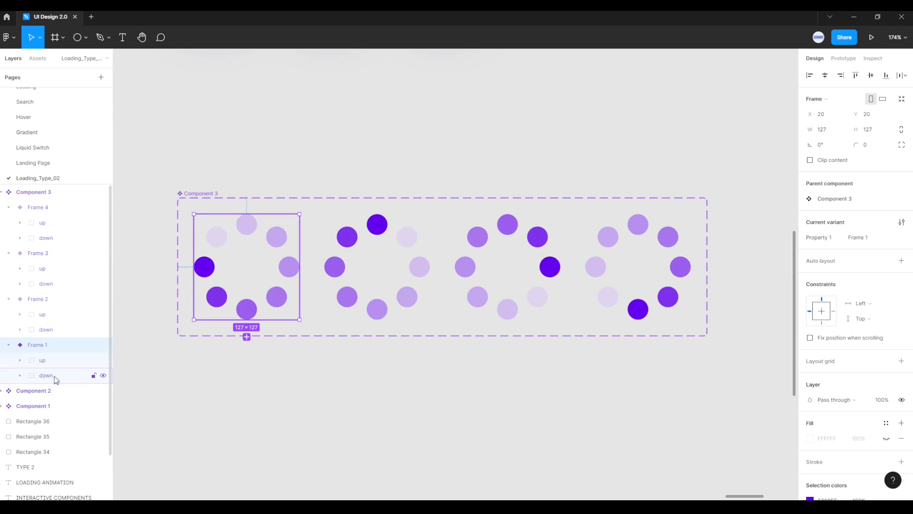
left_click(104, 376)
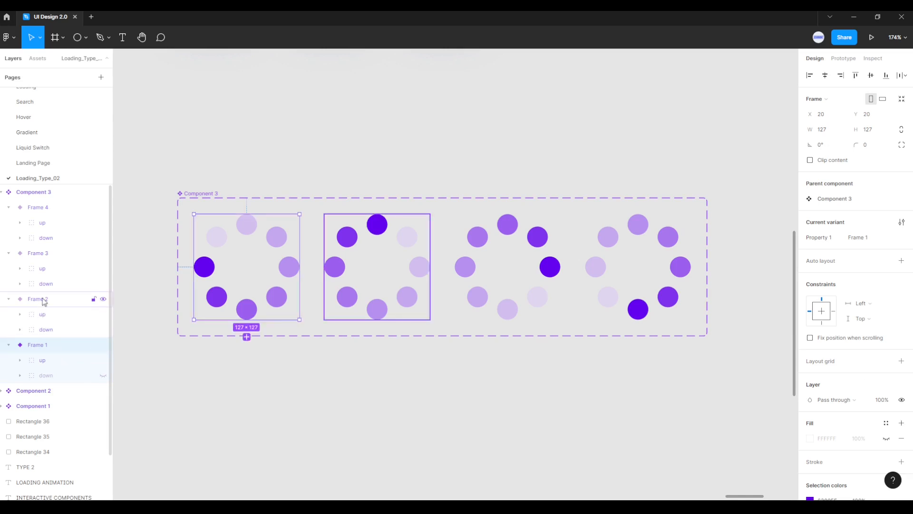
Step: Hide the "down" groups inside the Frame 2, Frame 3 and Frame 4 variants
left_click(91, 304)
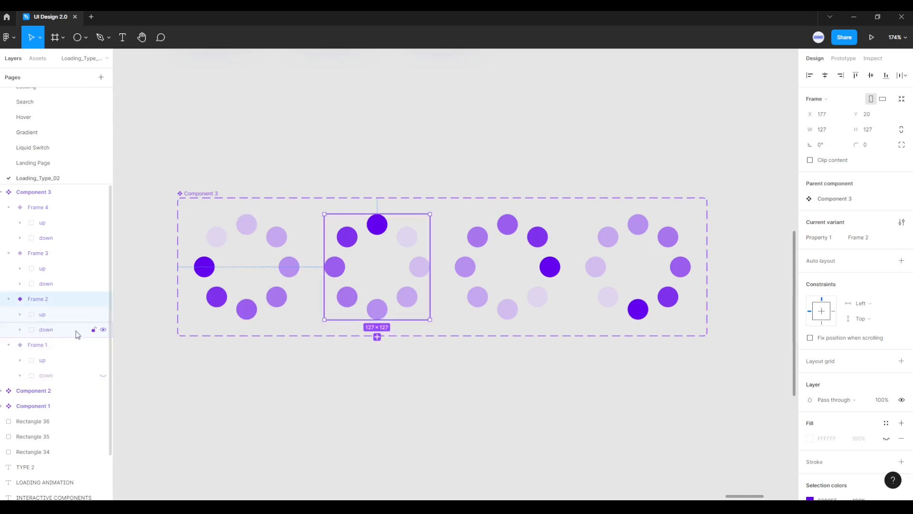
left_click(104, 330)
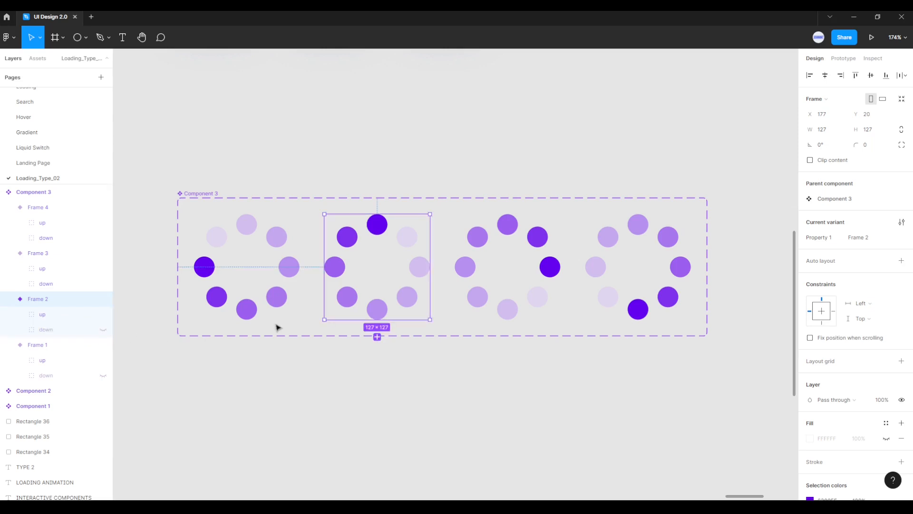
left_click(480, 264)
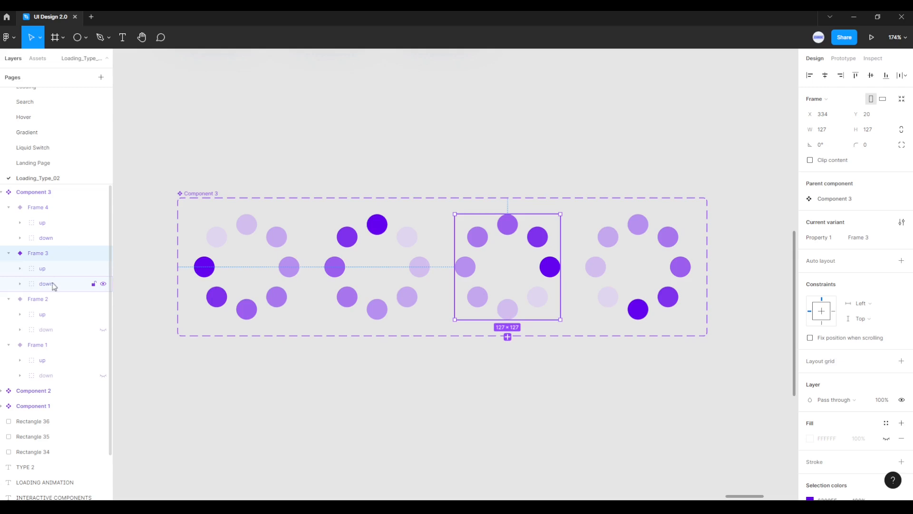
left_click(104, 285)
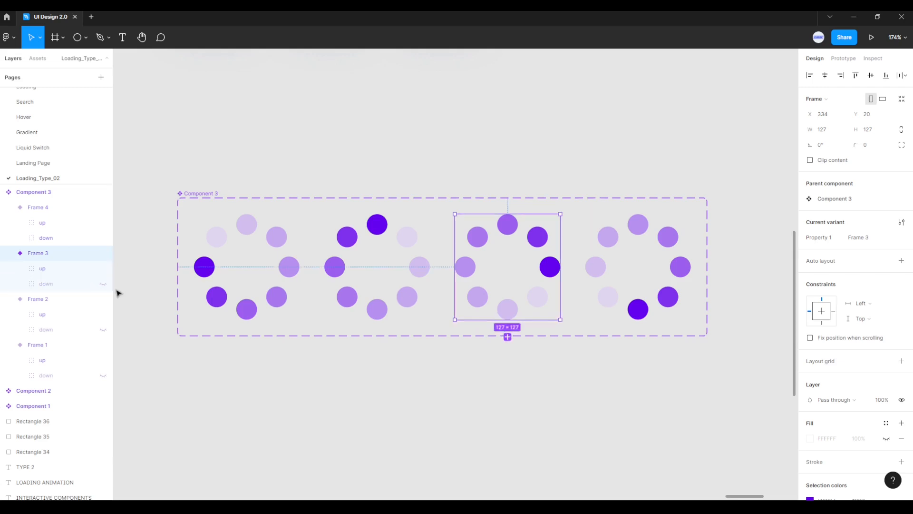
left_click(602, 241)
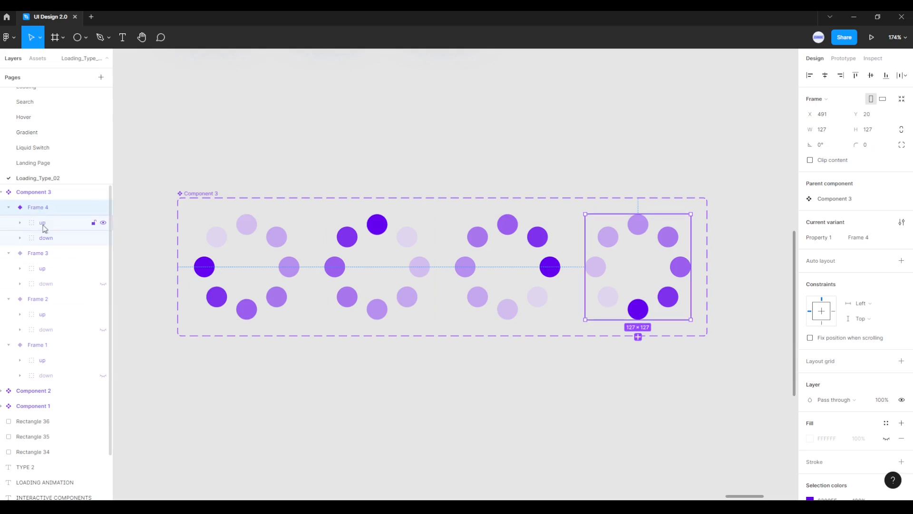
left_click(103, 238)
left_click(609, 430)
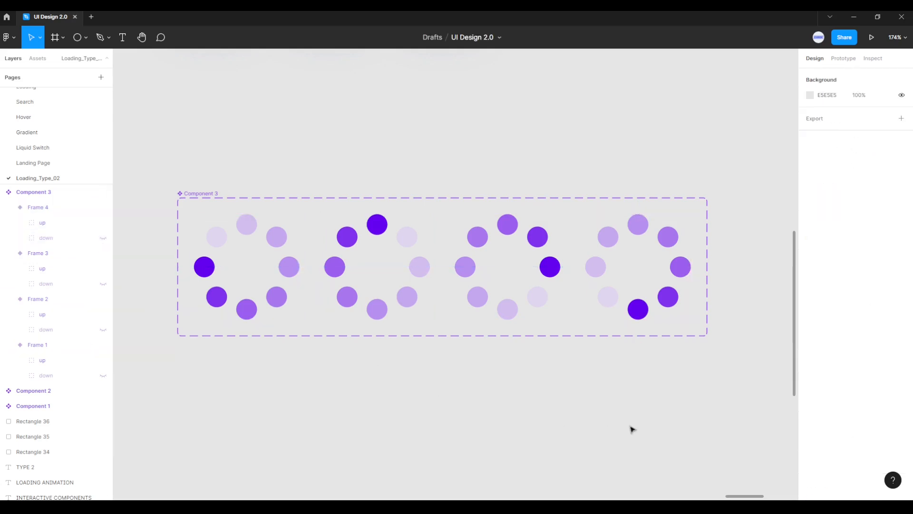
Step: Add a prototype connection from the Frame 1 variant to Frame 2, triggered After delay with a 1 ms delay
left_click(843, 59)
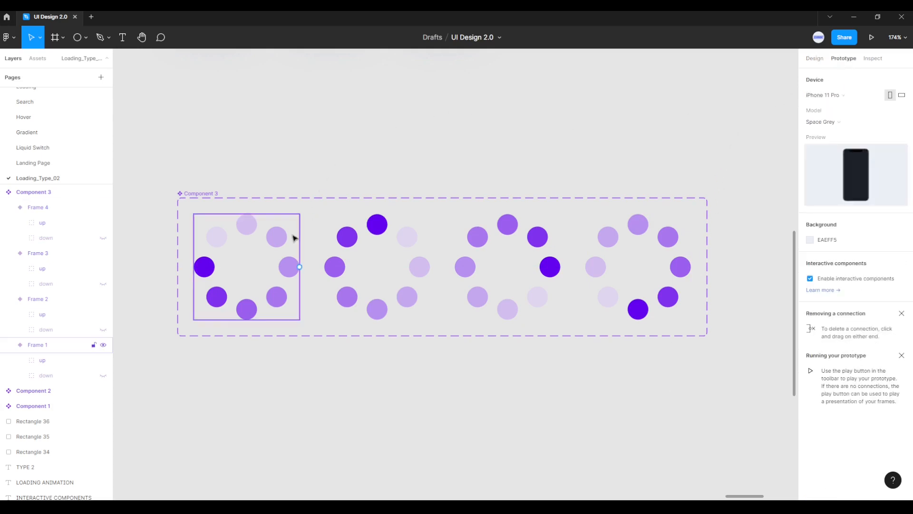
left_click(280, 257)
left_click_drag(299, 267, 333, 262)
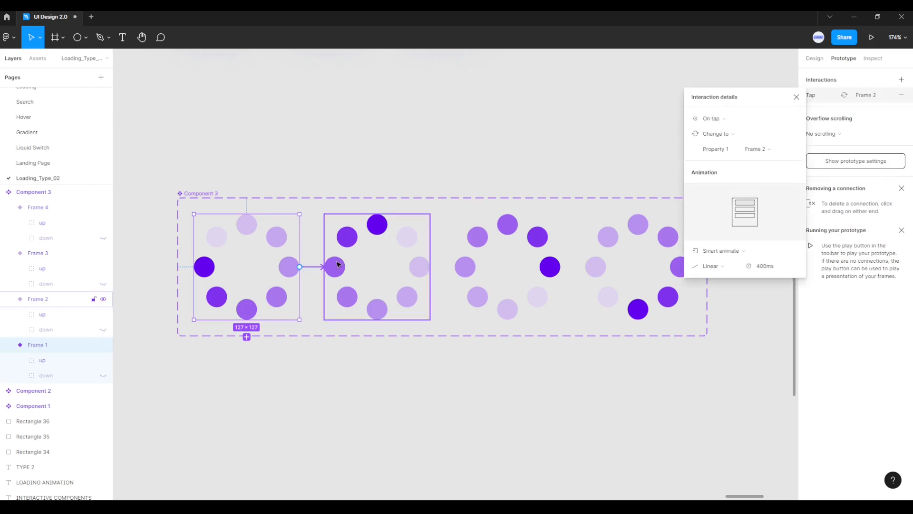
left_click(713, 119)
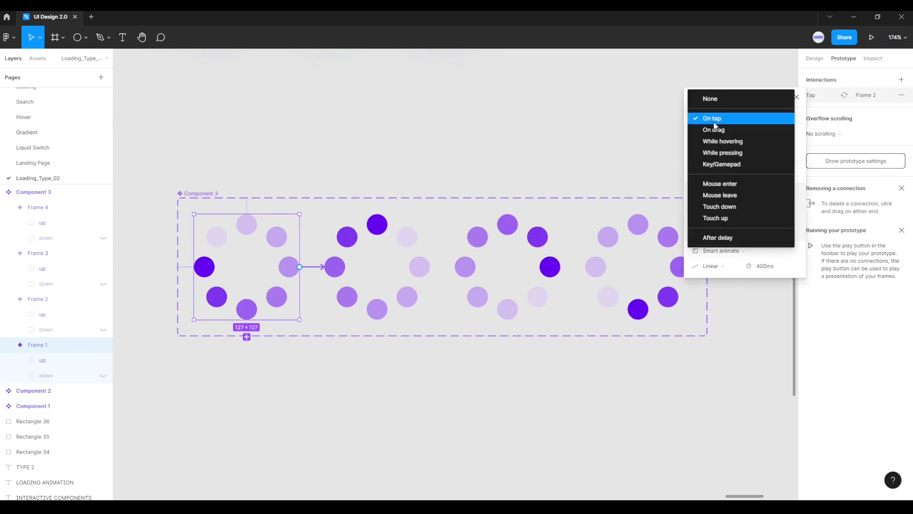
left_click(730, 240)
left_click(766, 119)
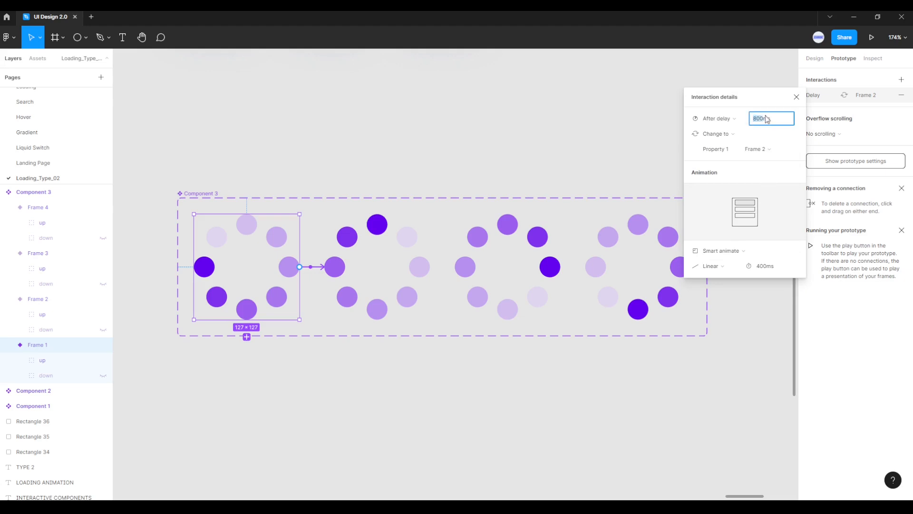
type("1")
key("Return")
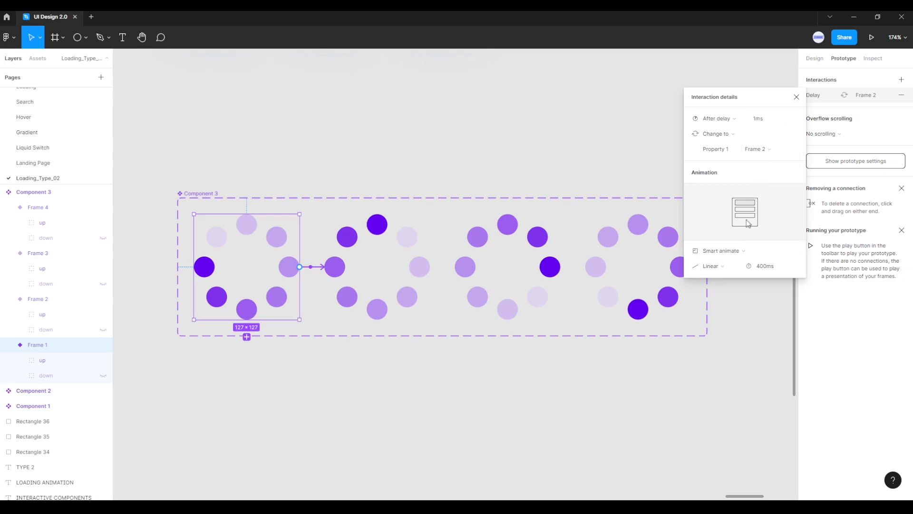
Step: Keep Smart animate with Linear easing for the Frame 1 to Frame 2 transition and set its duration to 100 ms
left_click(732, 251)
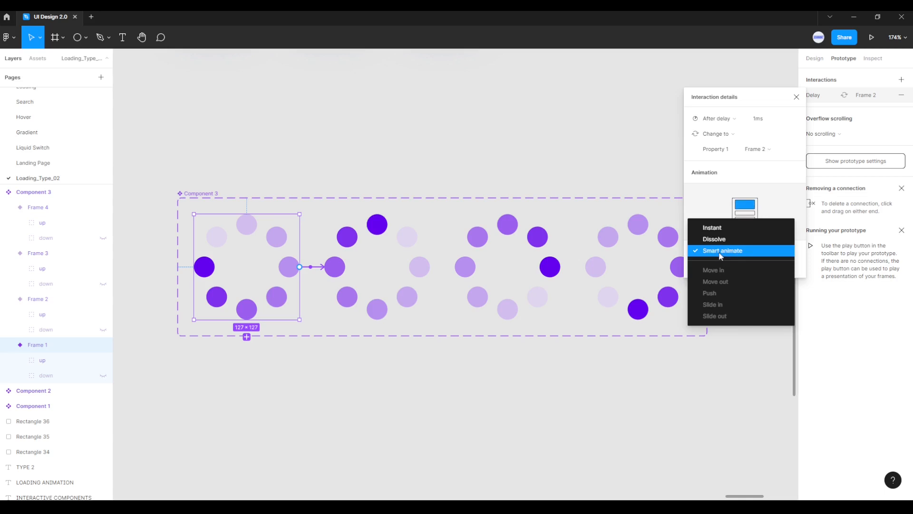
left_click(722, 256)
left_click(718, 266)
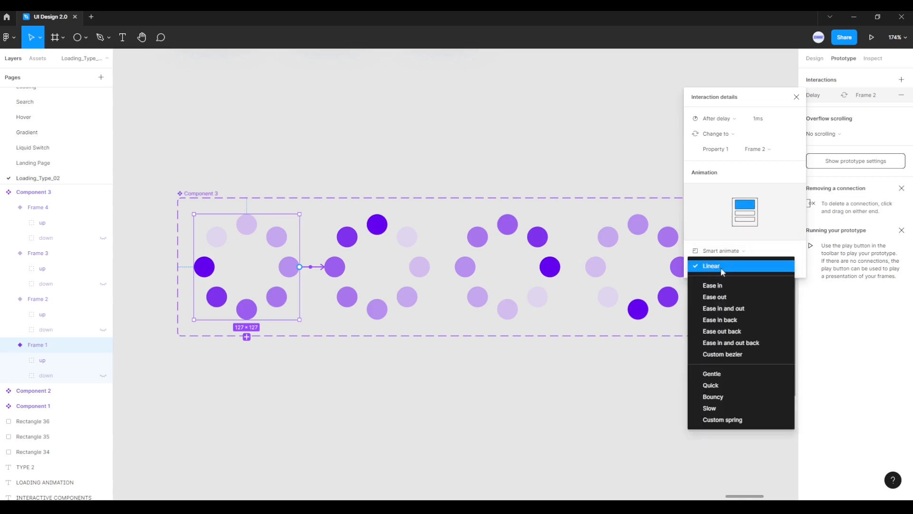
left_click(717, 267)
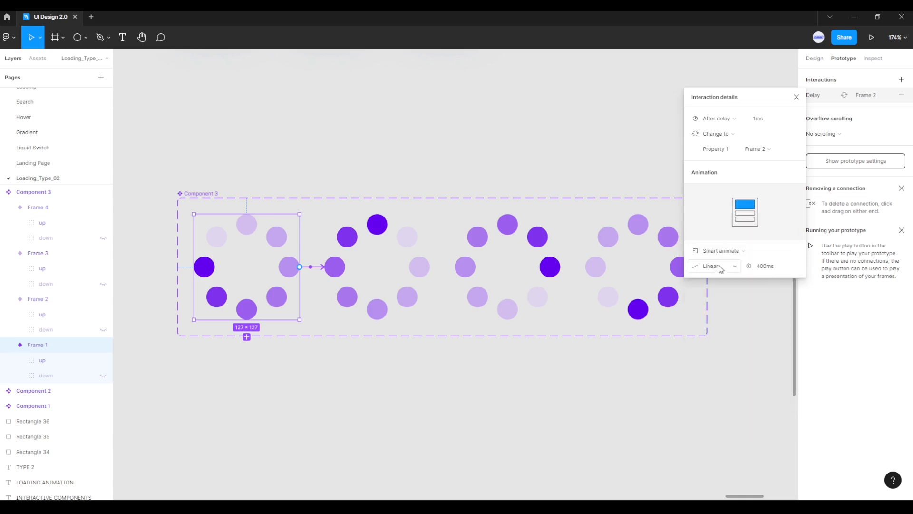
left_click(760, 270)
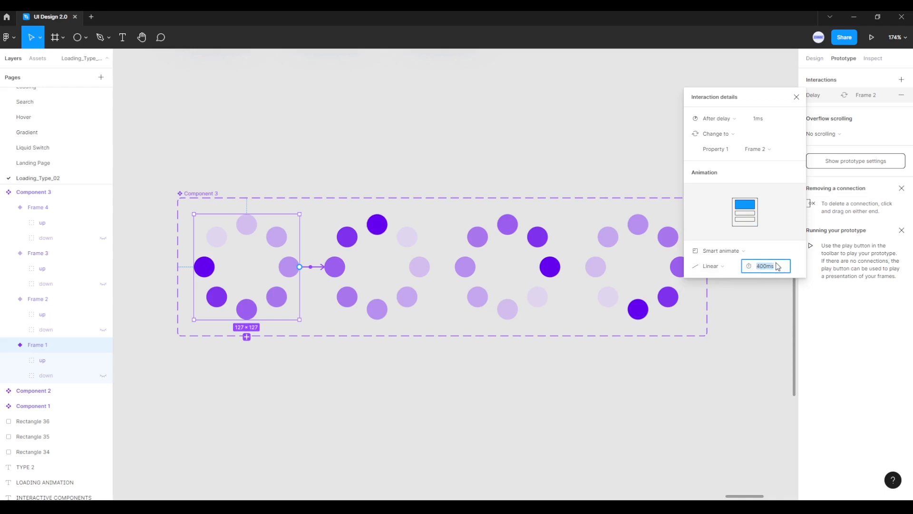
type("100")
key("Return")
left_click(797, 98)
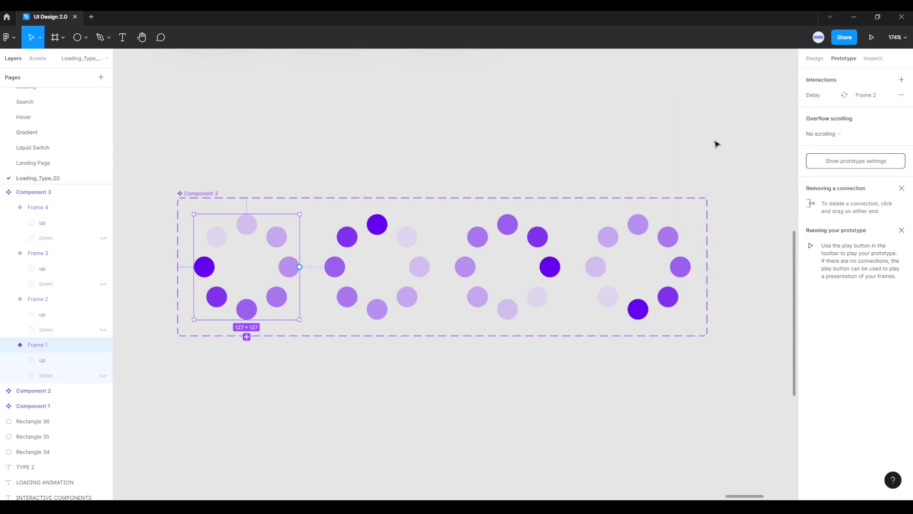
Step: Connect the Frame 2 variant to Frame 3 with an After delay trigger and a 200 ms animation duration
left_click(413, 247)
left_click_drag(433, 267, 458, 267)
left_click(719, 123)
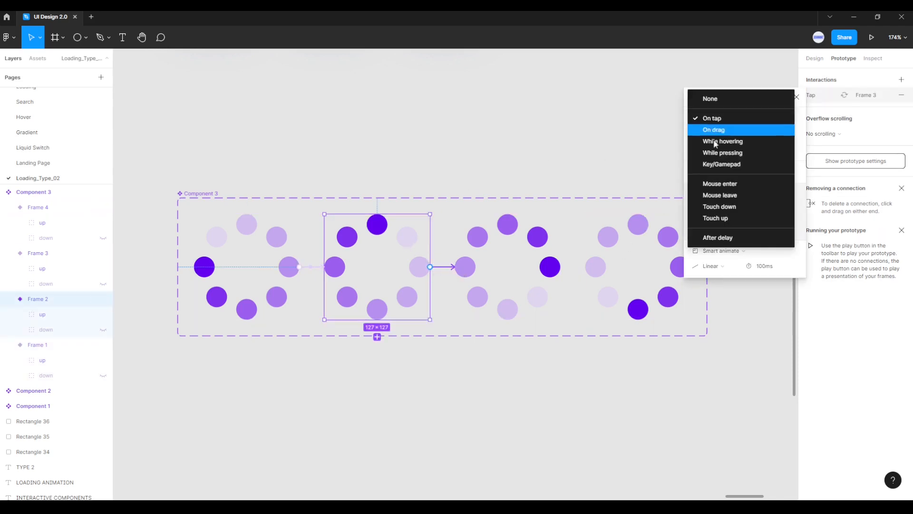
left_click(722, 239)
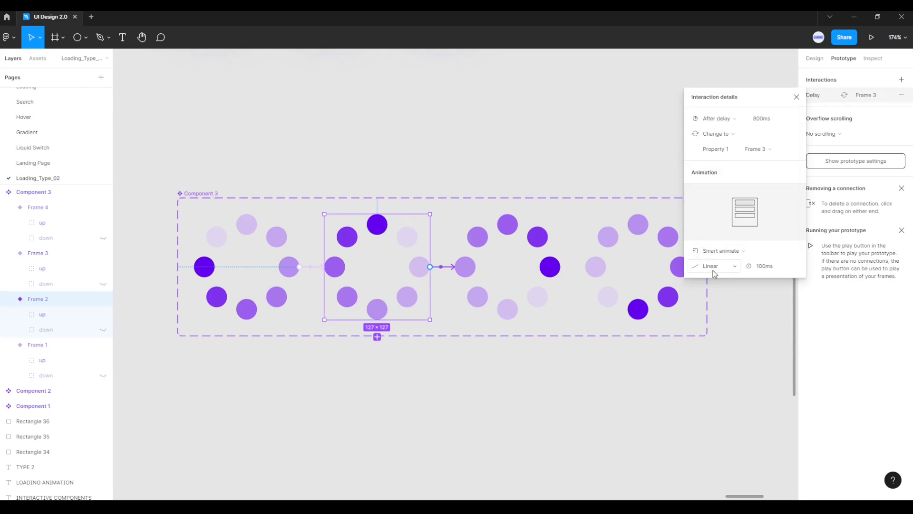
left_click_drag(758, 267, 769, 267)
type("200")
key("Return")
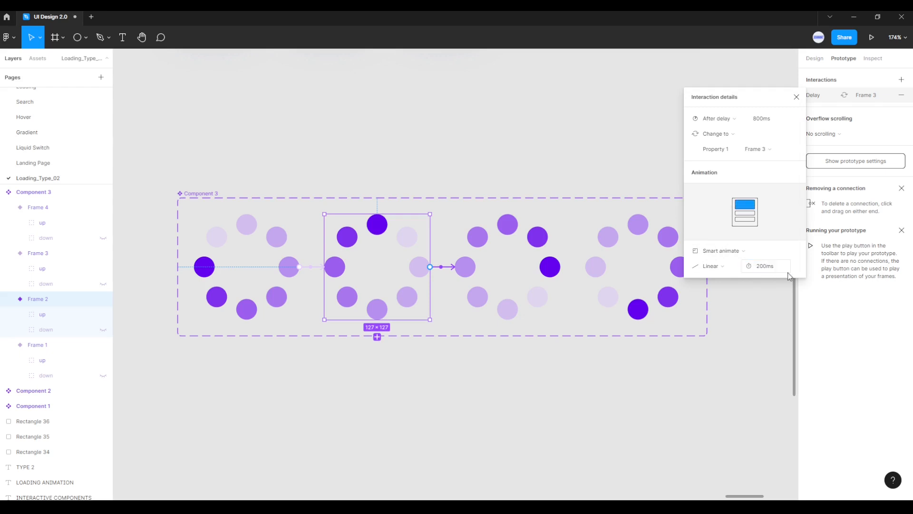
left_click(797, 97)
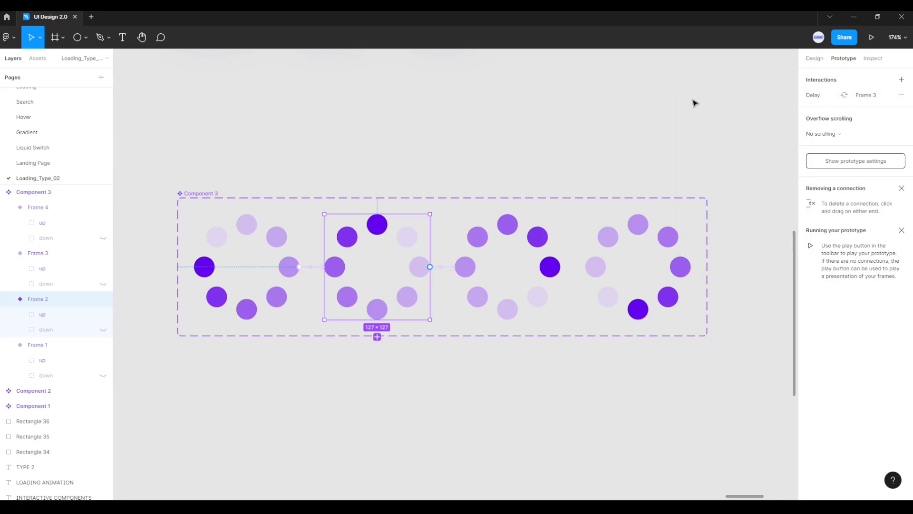
Step: Connect the Frame 3 variant to Frame 4 with an After delay trigger and a 300 ms animation duration
left_click(551, 242)
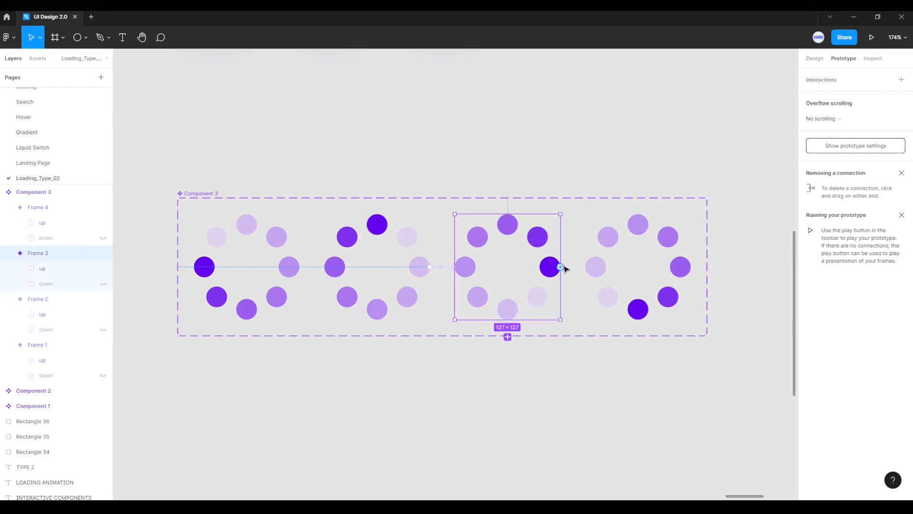
left_click_drag(563, 267, 593, 276)
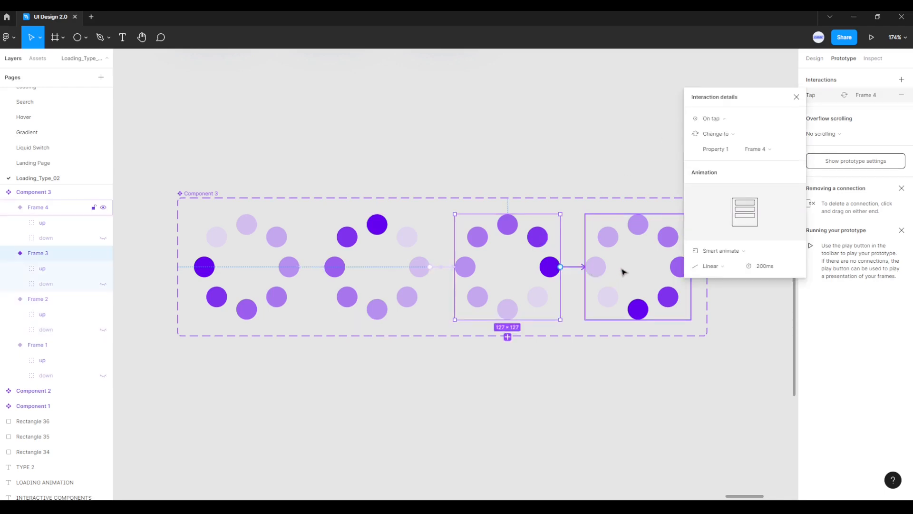
left_click(712, 119)
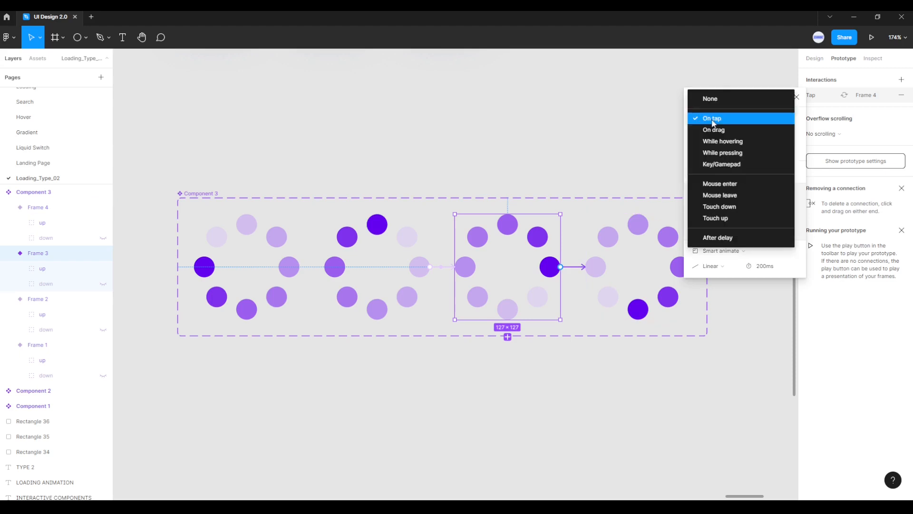
left_click(731, 238)
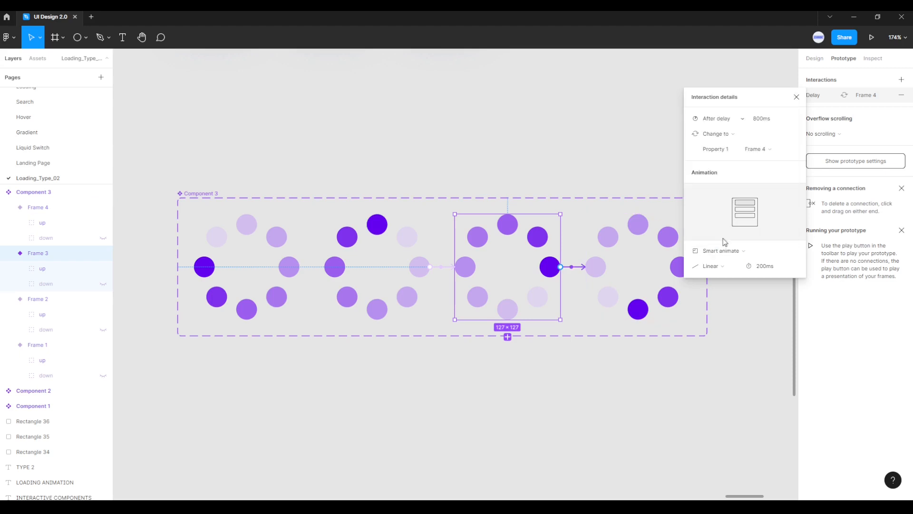
left_click(761, 269)
left_click_drag(752, 266, 761, 273)
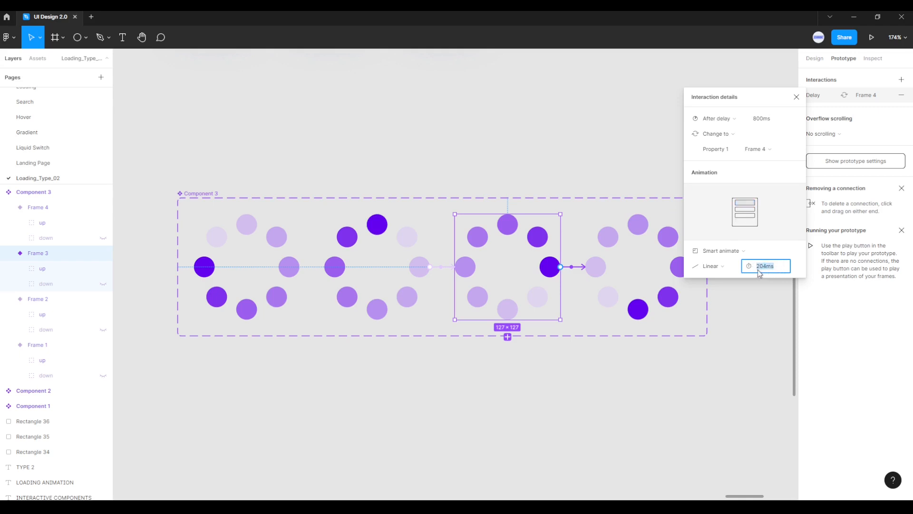
key("Return")
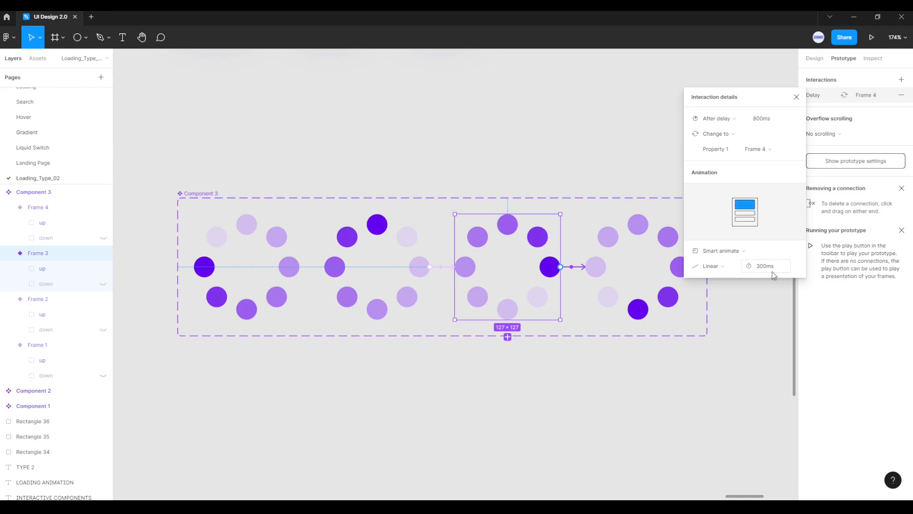
left_click(796, 98)
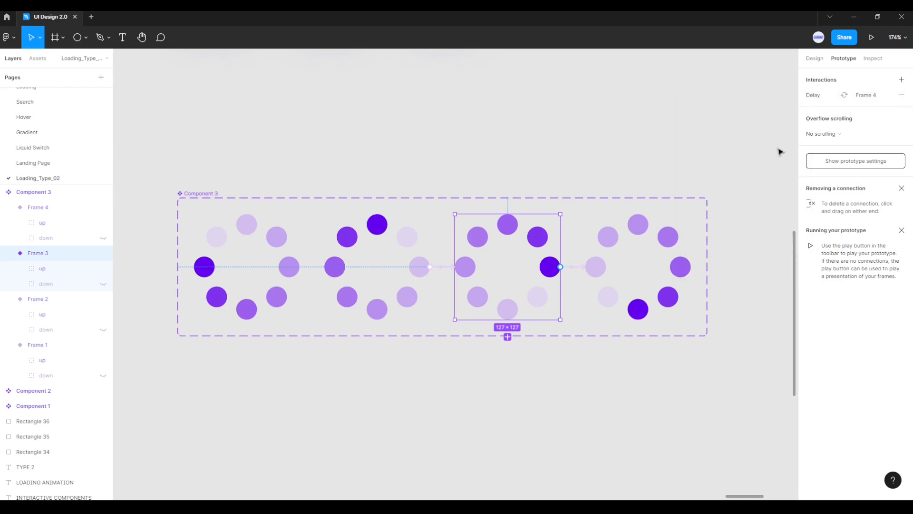
Step: Connect the Frame 4 variant back to Frame 1 with an After delay trigger to close the loop
left_click(678, 236)
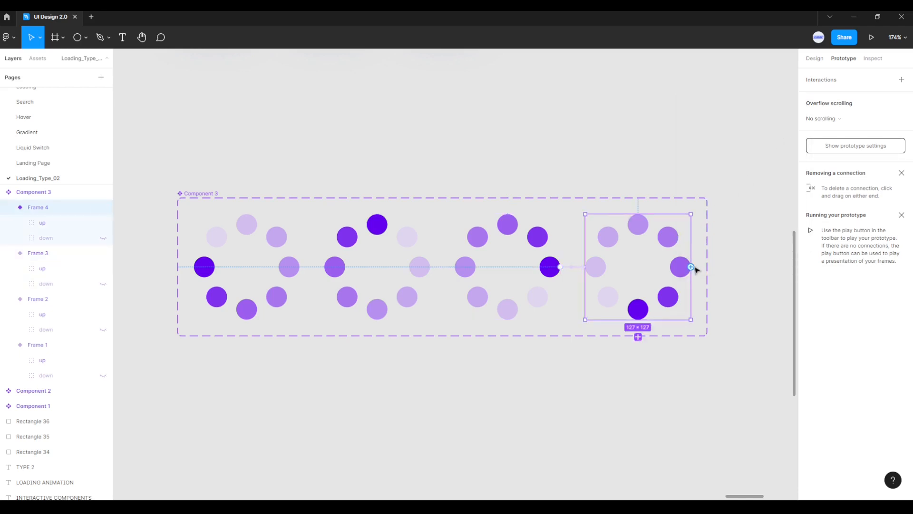
left_click_drag(691, 267, 224, 288)
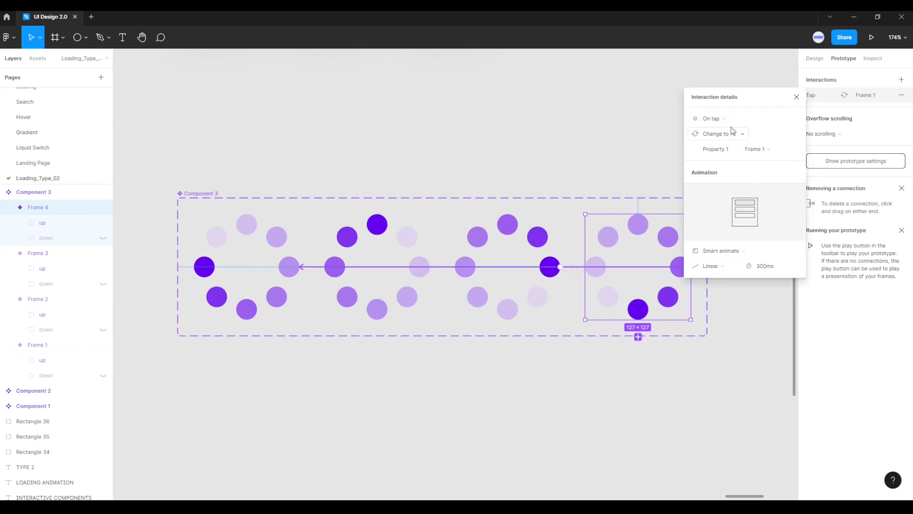
left_click(712, 119)
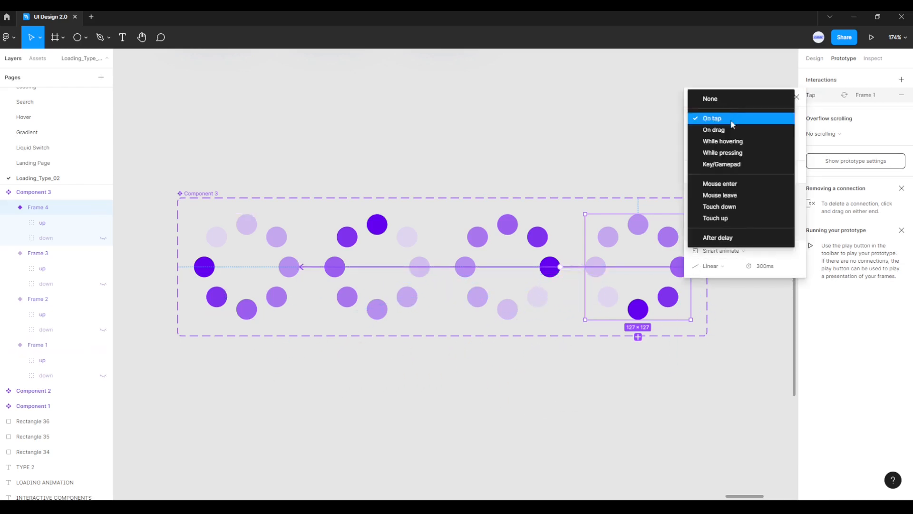
left_click(731, 238)
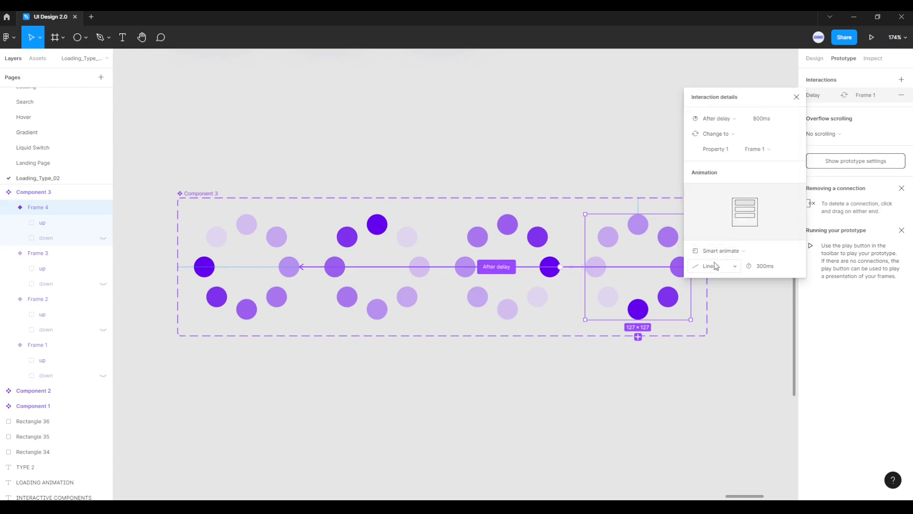
Step: Set the Frame 4 to Frame 1 interaction's animation duration to 400 ms and its delay to 1 ms
left_click(759, 272)
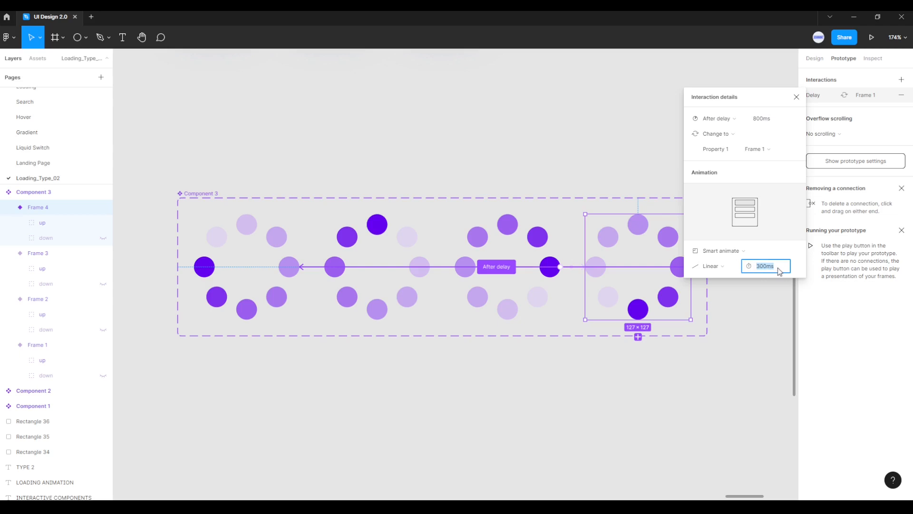
type("400")
key("Return")
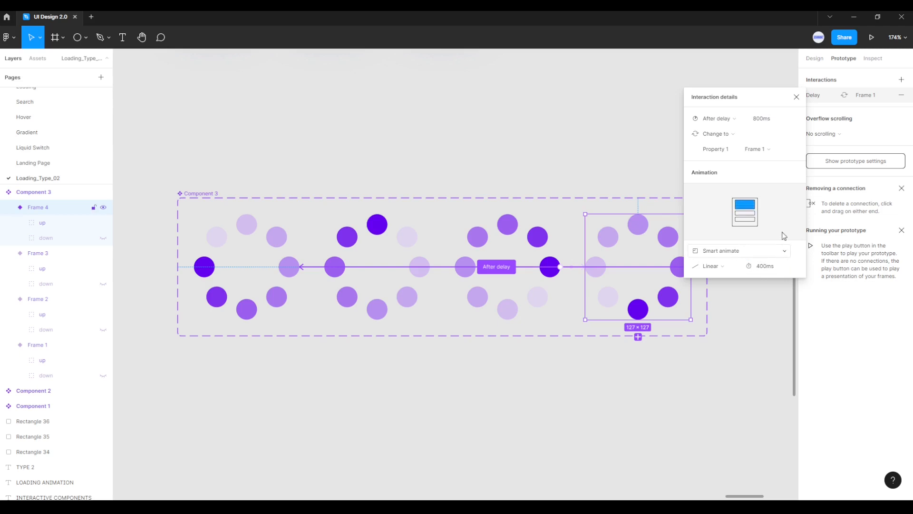
left_click(779, 120)
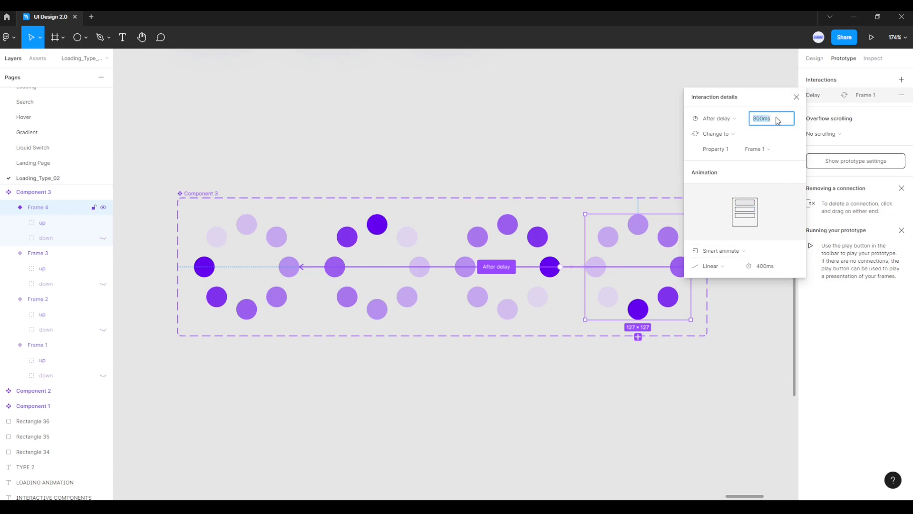
type("1")
key("Return")
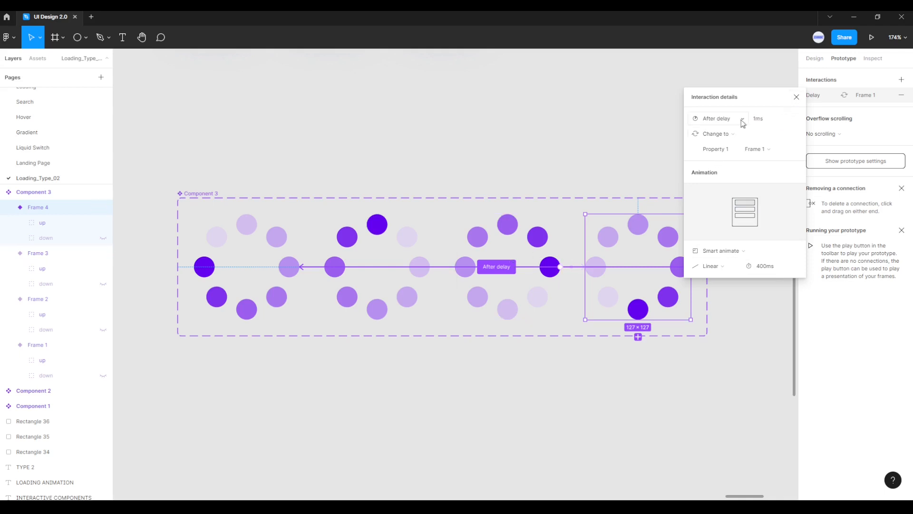
Step: Set the delay of the Frame 2 to Frame 3 interaction to 1 ms
left_click(795, 98)
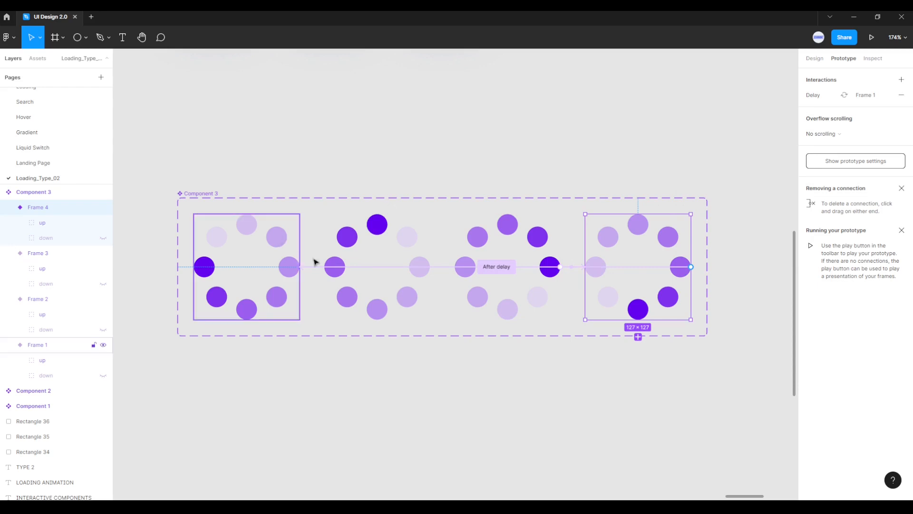
left_click(539, 238)
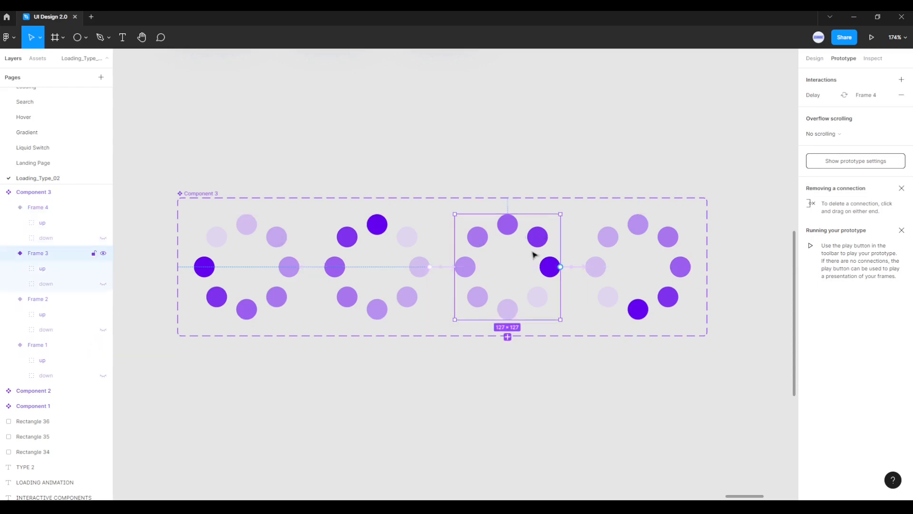
left_click(448, 268)
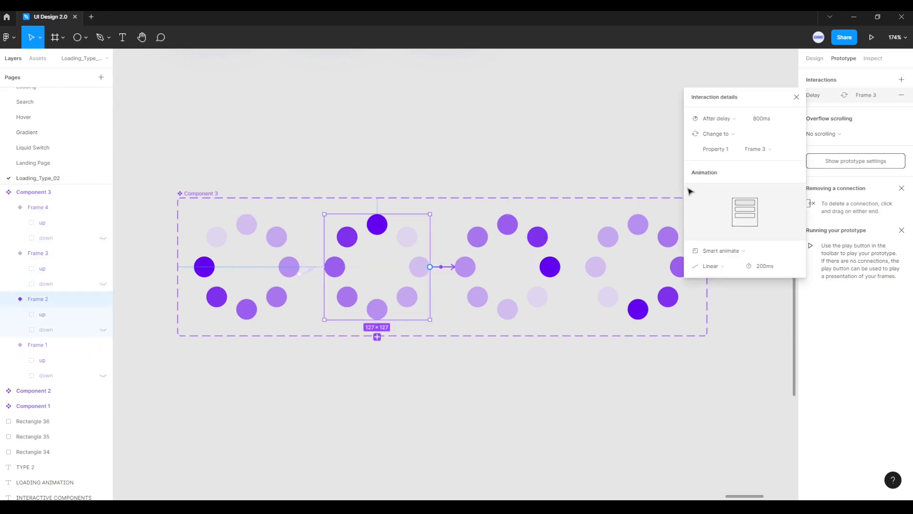
left_click(762, 122)
key("Return")
Step: Check the delays on all four variants' interactions and set the Frame 3 to Frame 4 delay to 1 ms
left_click(288, 249)
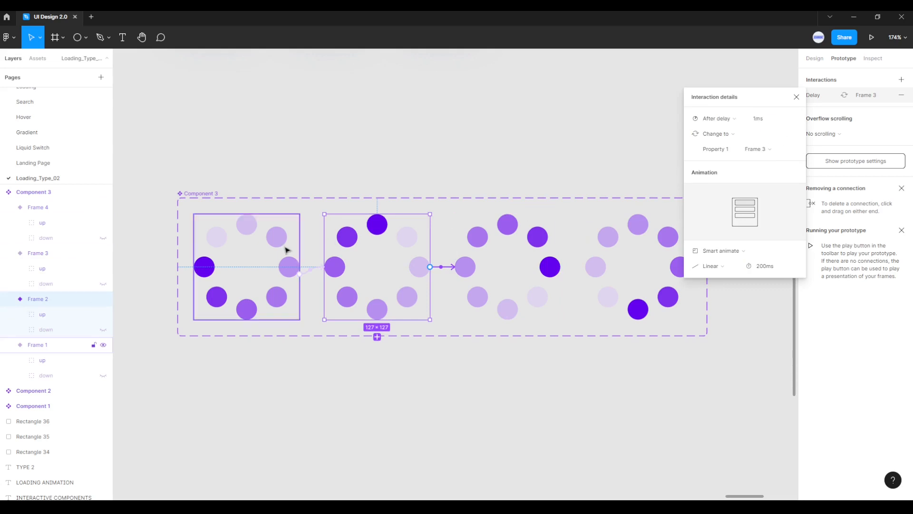
left_click(814, 96)
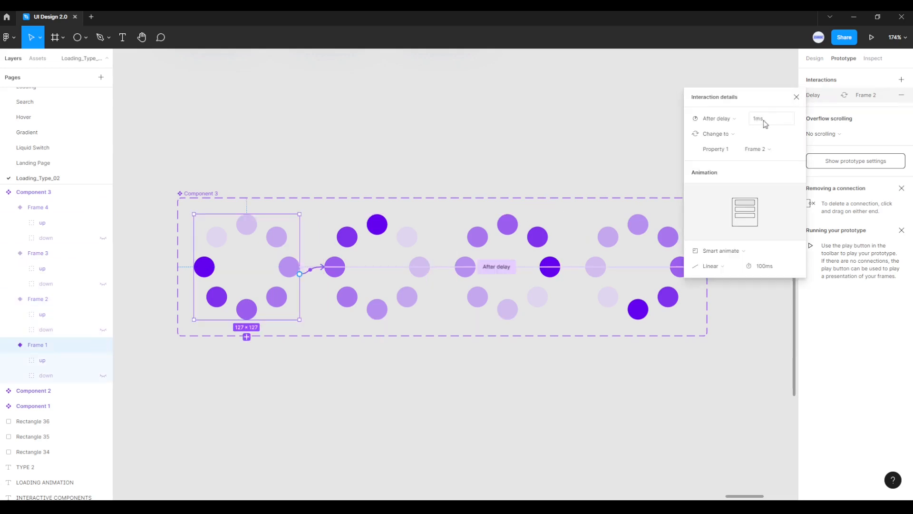
left_click(388, 250)
left_click(824, 98)
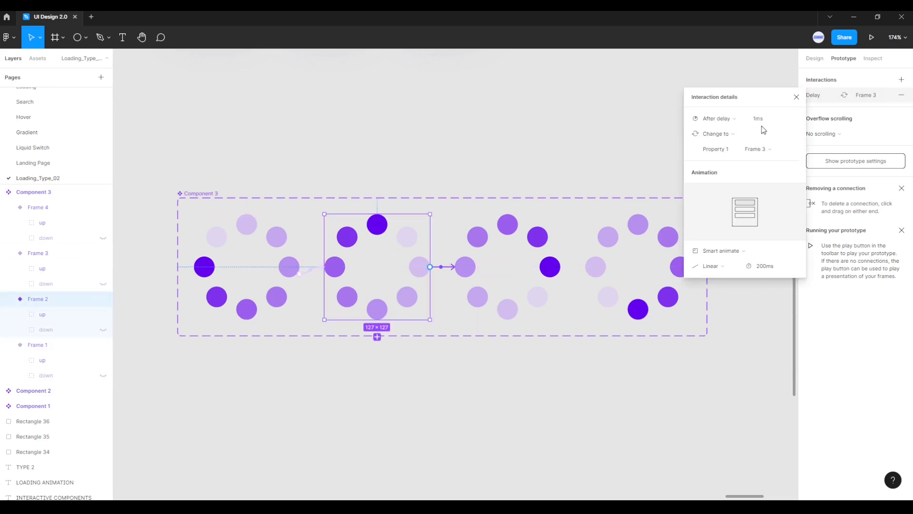
left_click(542, 262)
left_click(814, 95)
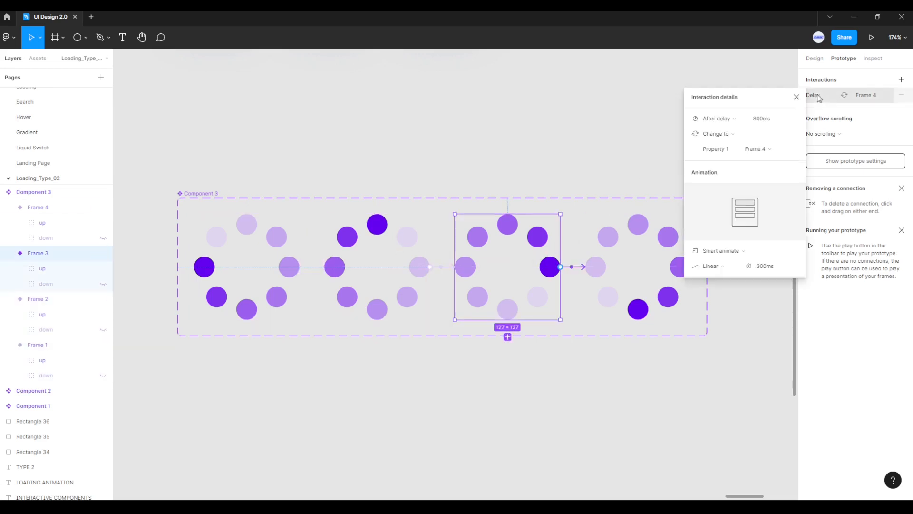
left_click(756, 122)
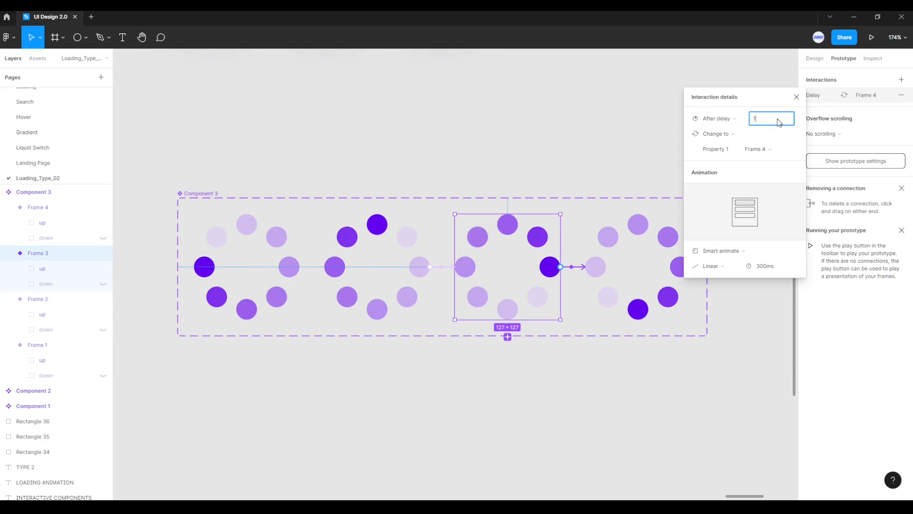
key("Return")
left_click(797, 97)
left_click(671, 238)
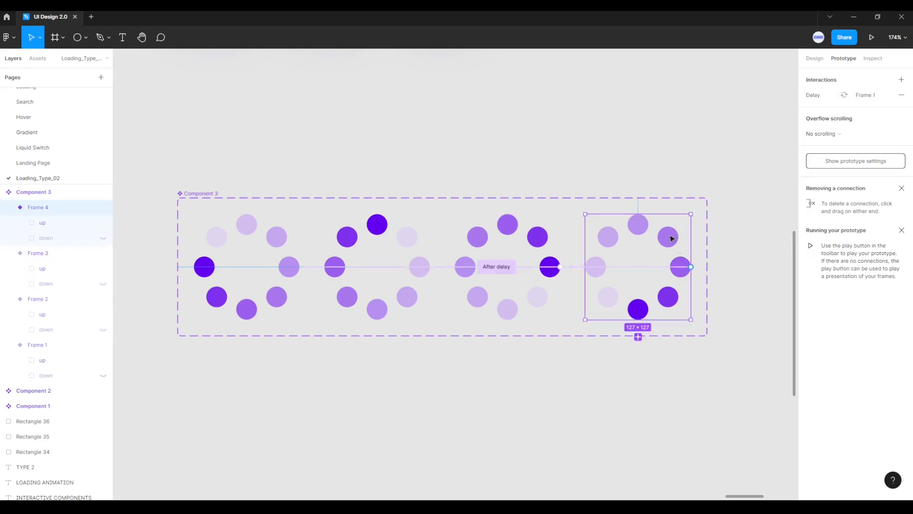
left_click(813, 95)
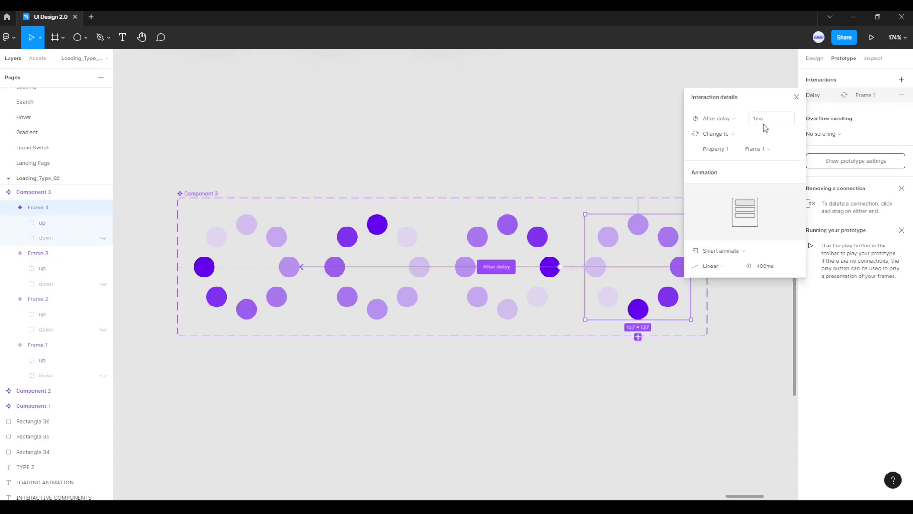
left_click(797, 97)
left_click(719, 421)
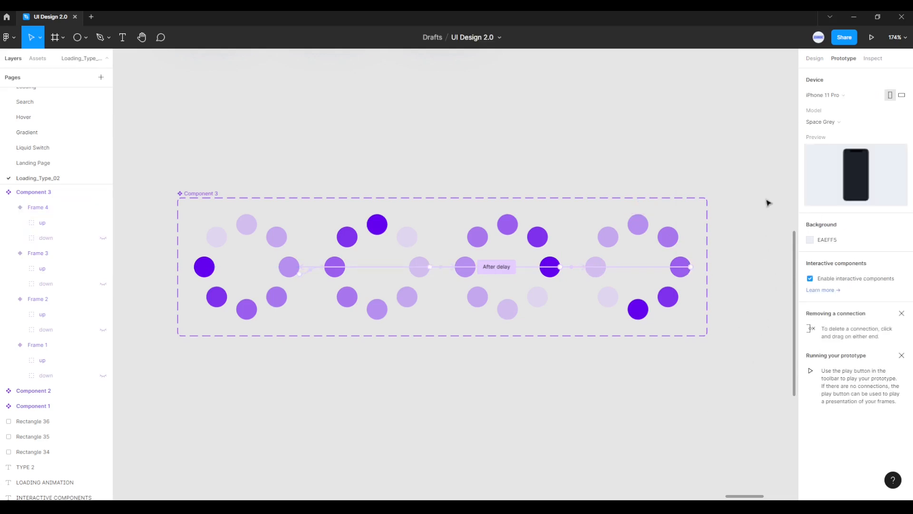
Step: Copy the Frame 1 variant of the ring loader component
left_click(809, 61)
left_click(277, 238)
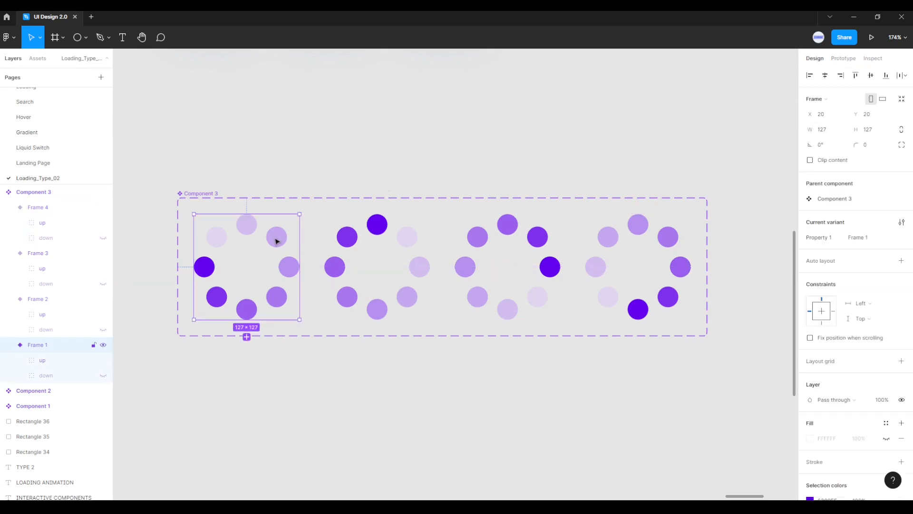
right_click(273, 237)
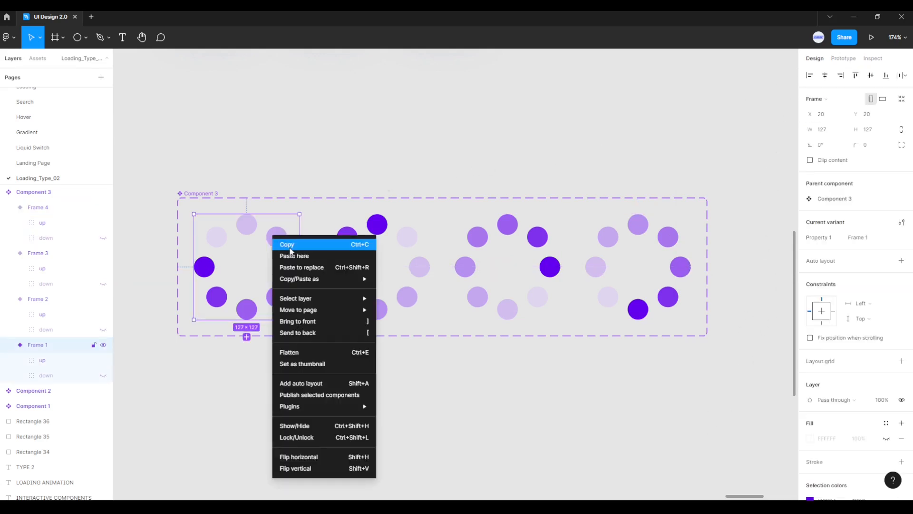
left_click(290, 248)
Step: Paste the copied loader into the iPhone 11 Pro / X - 4 frame and place it at X 124, Y 343
left_click(758, 333)
scroll(759, 332, "down", 3)
left_click_drag(740, 329, 500, 285)
scroll(500, 285, "down", 1)
left_click_drag(578, 265, 486, 217)
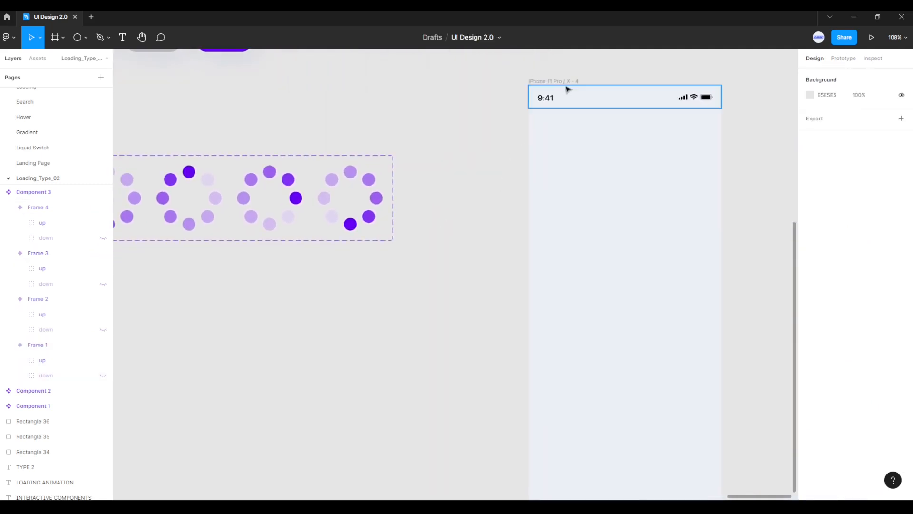
left_click(563, 81)
right_click(617, 292)
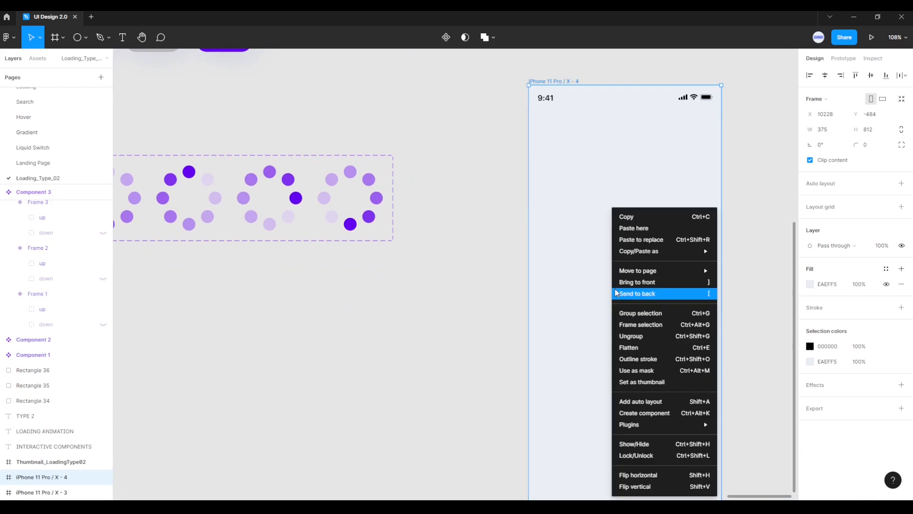
left_click(627, 230)
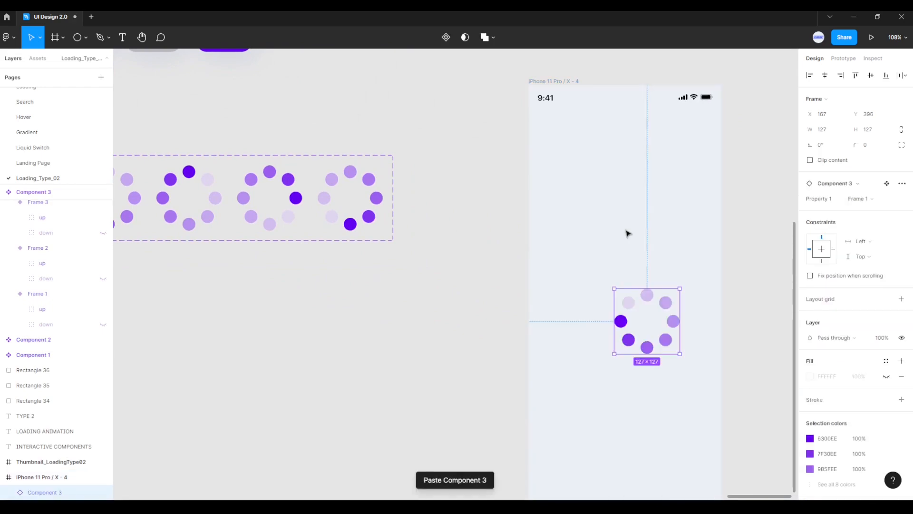
left_click_drag(652, 322, 625, 298)
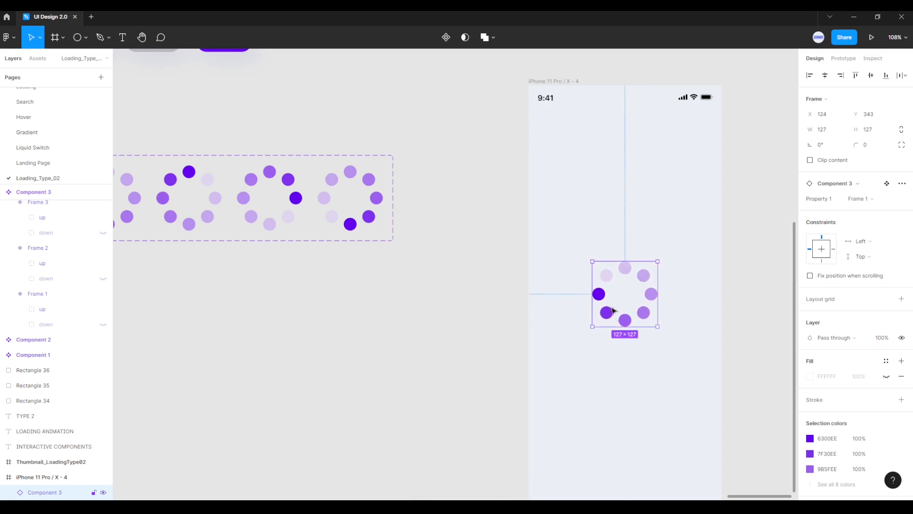
Step: Launch the prototype presentation of the iPhone 11 Pro / X - 4 frame to preview the loader
left_click(573, 83)
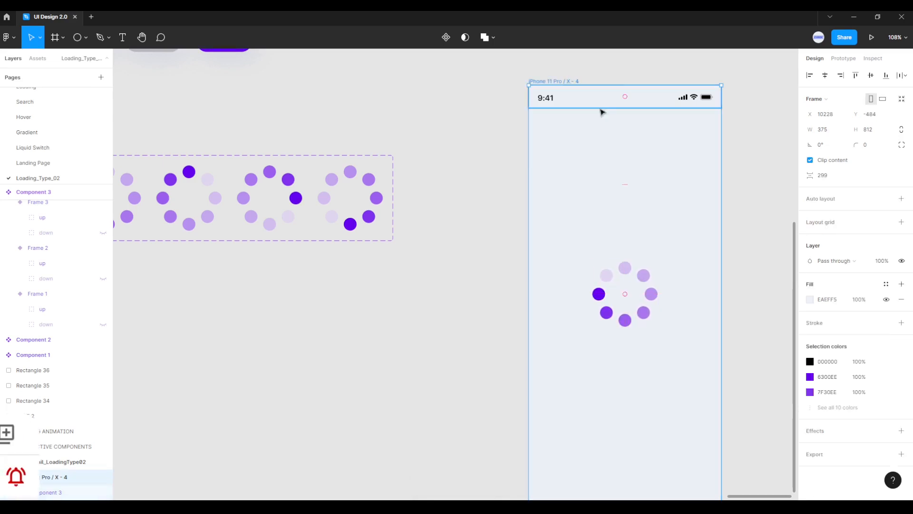
left_click(872, 38)
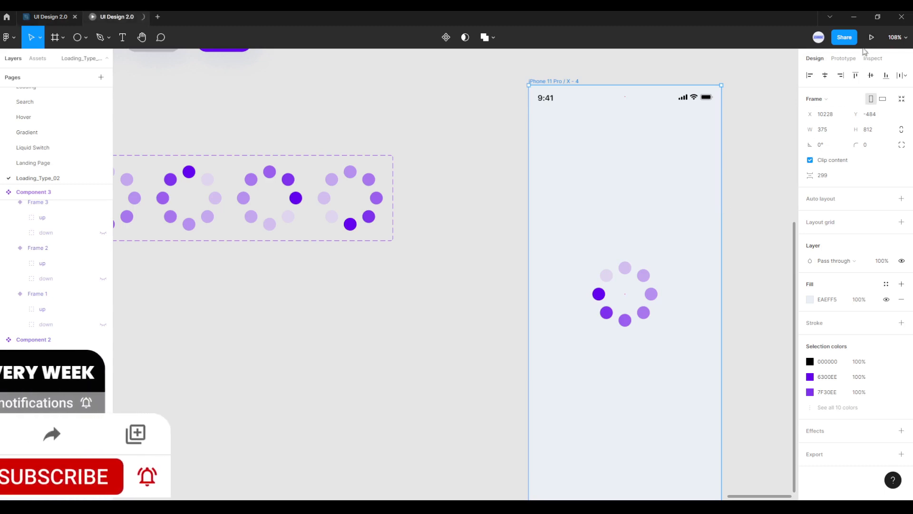